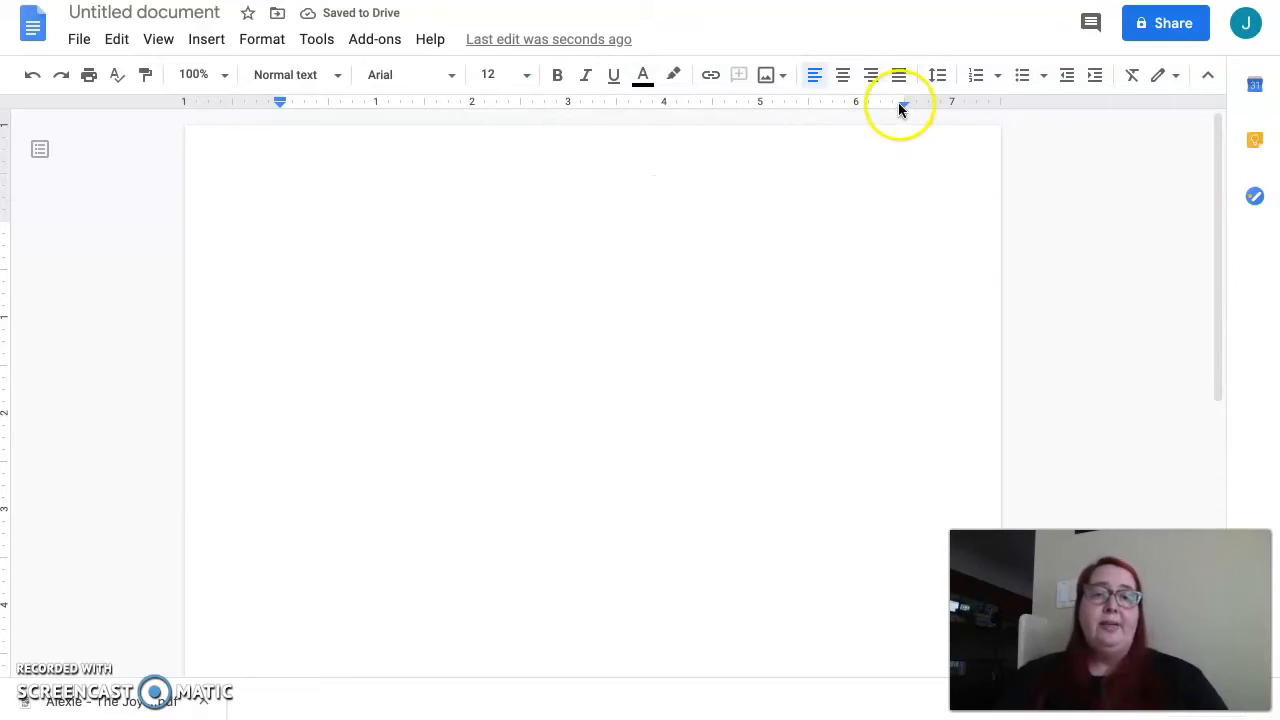
# Set the blank document's line spacing to Double and its font to Times New Roman.
pyautogui.click(939, 80)
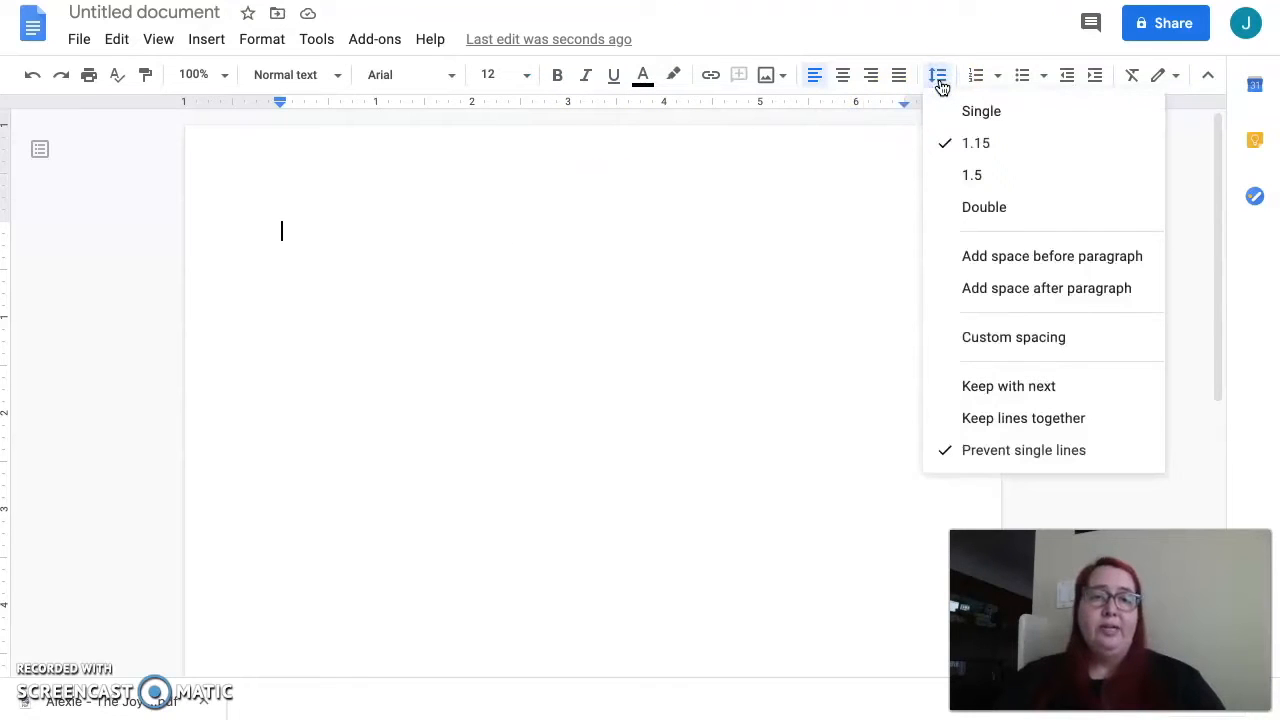
pyautogui.click(966, 212)
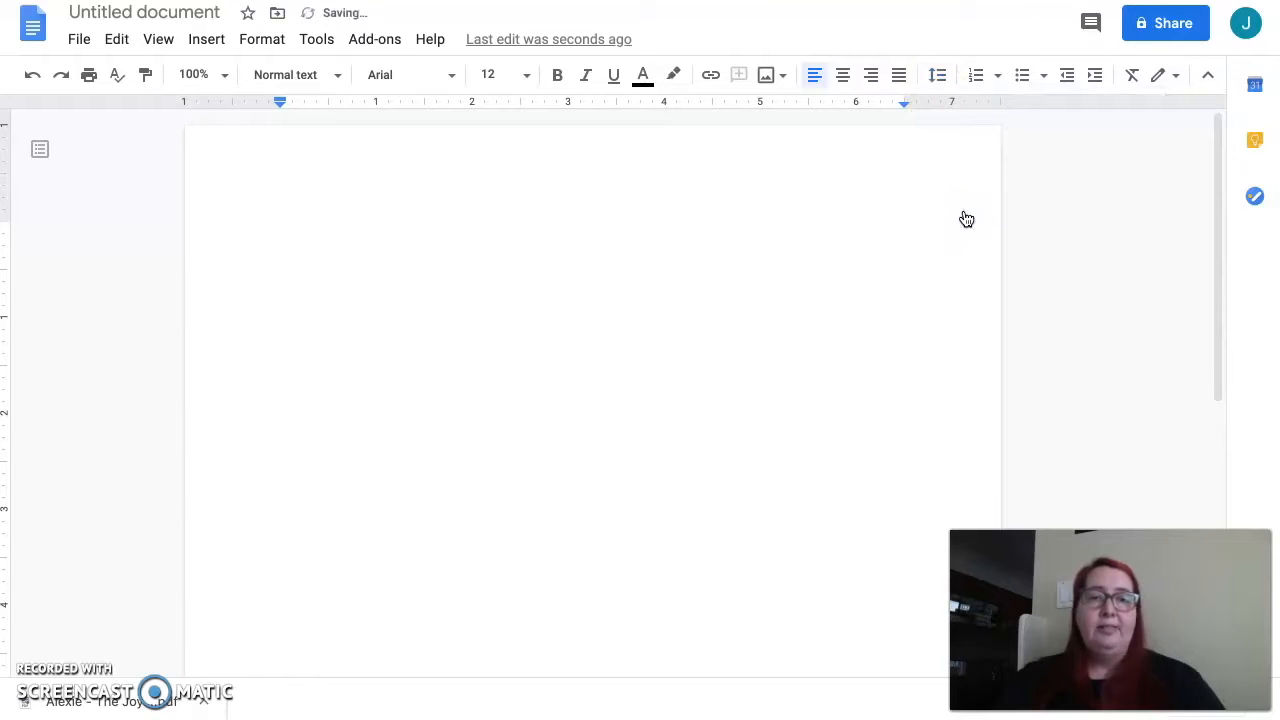
pyautogui.click(455, 78)
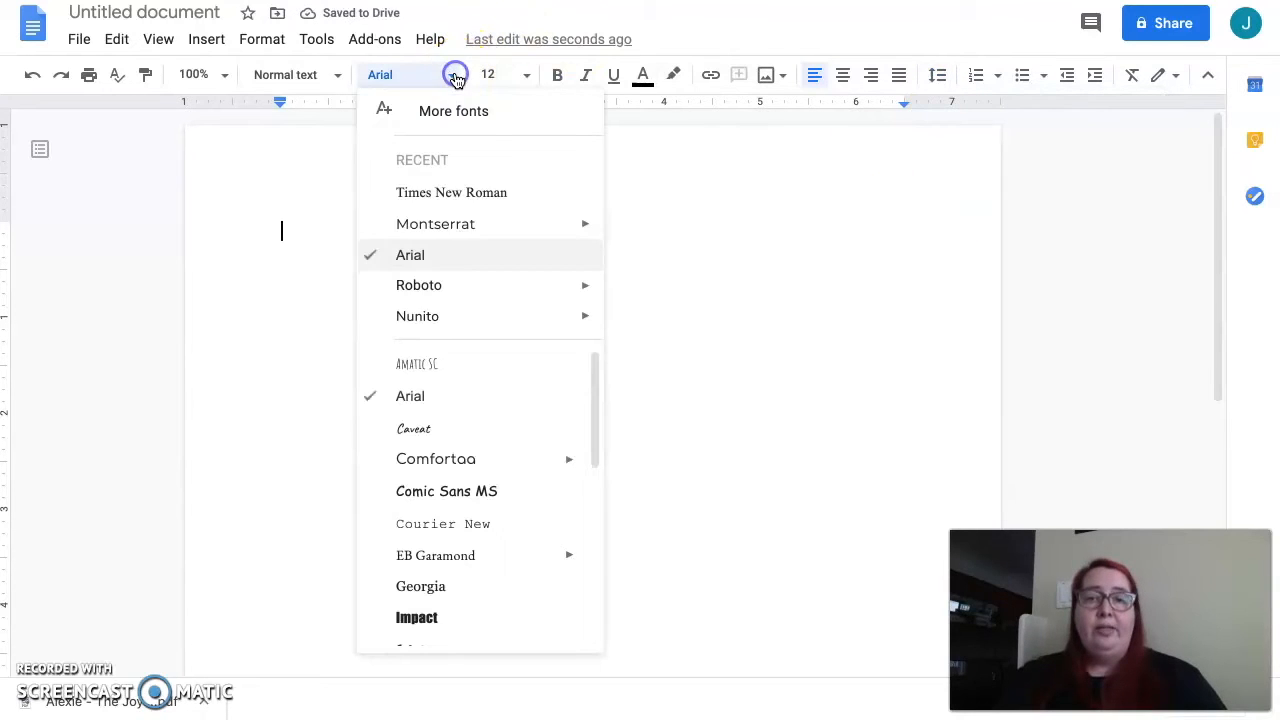
pyautogui.click(452, 193)
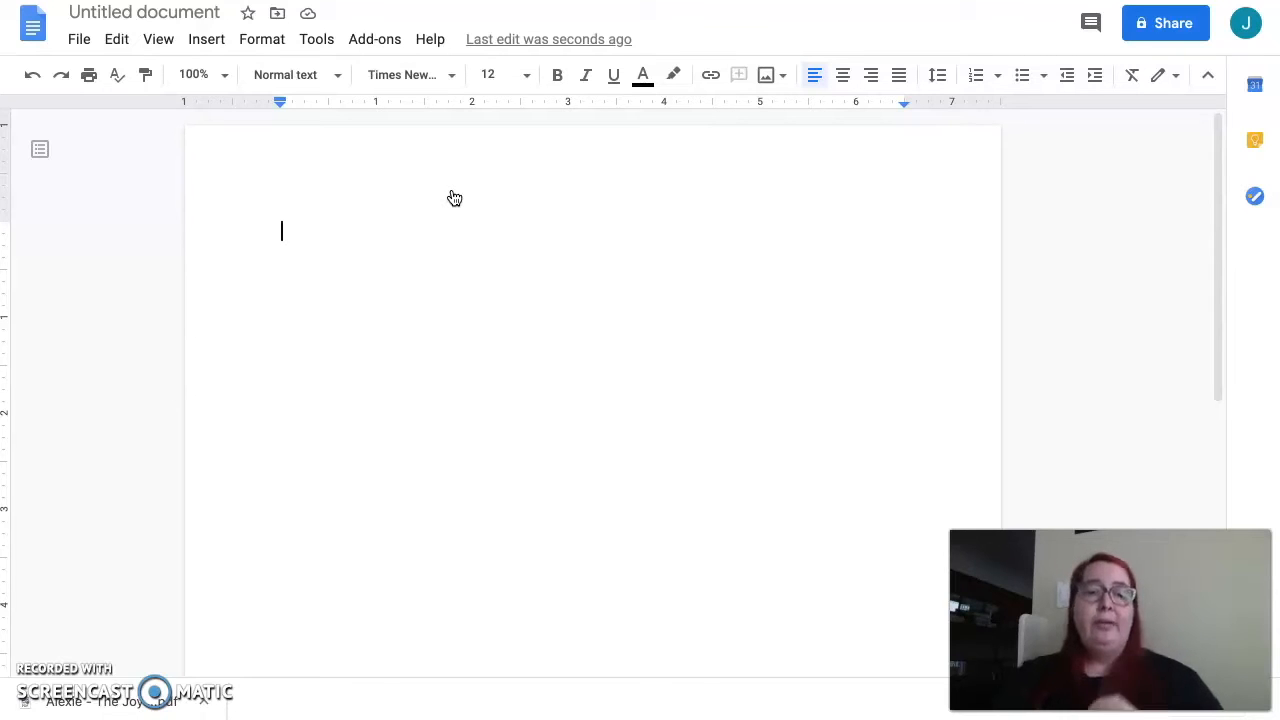
# Enter the heading on four lines: "First Last", the professor's name, "English 123, Section 456" and "2 September 2020", followed by a new line.
pyautogui.write('Fir')
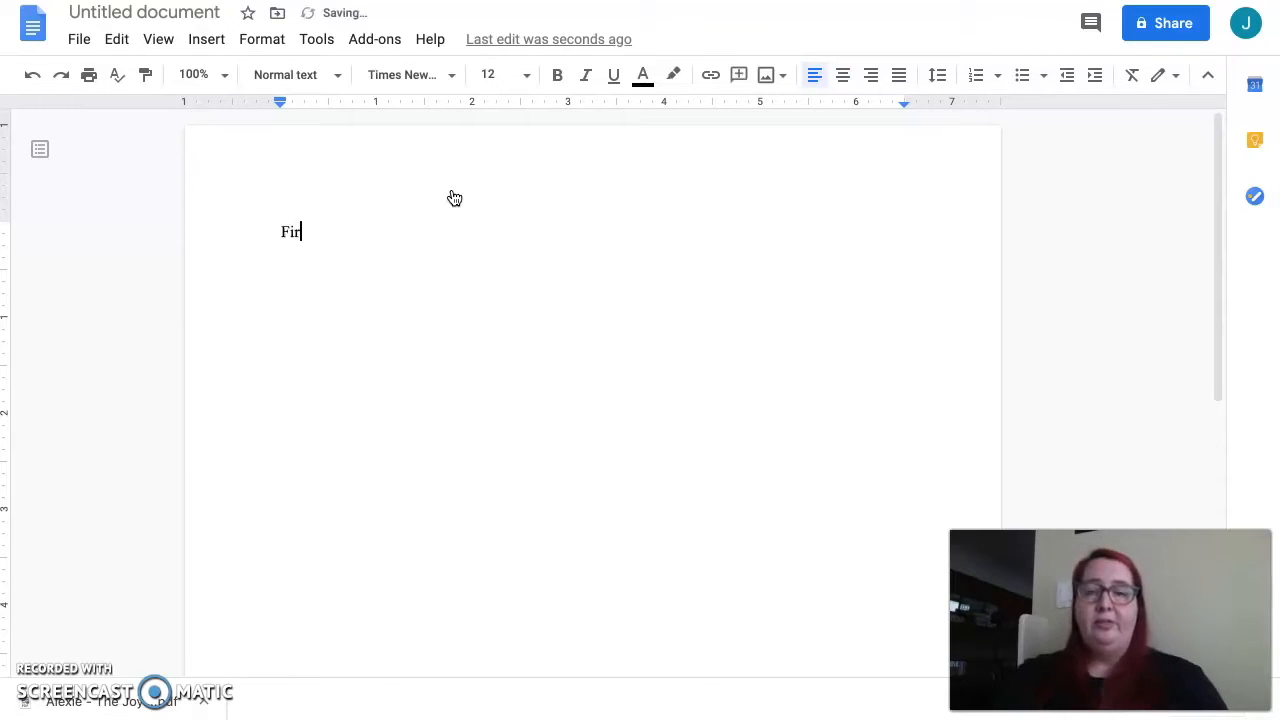
pyautogui.write('st Last')
pyautogui.press('Return')
pyautogui.write('Professor Kozak')
pyautogui.press('Return')
pyautogui.write('English 12')
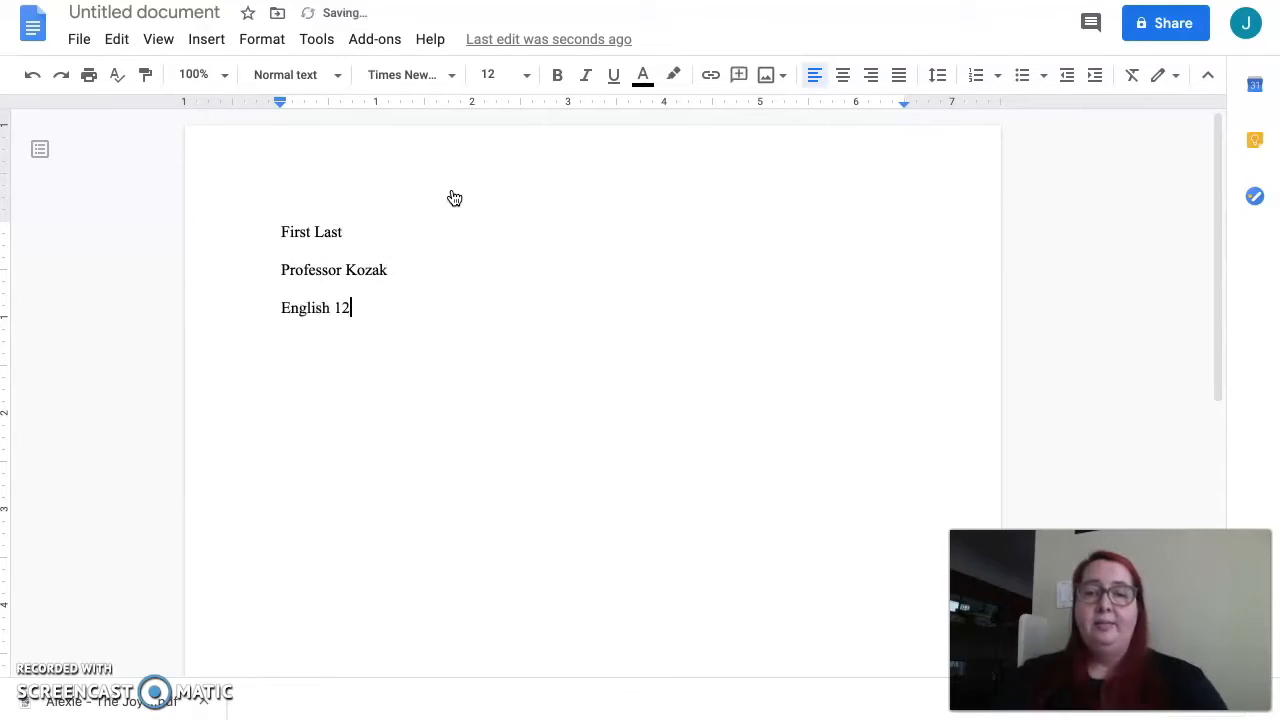
pyautogui.write('3, Section 456')
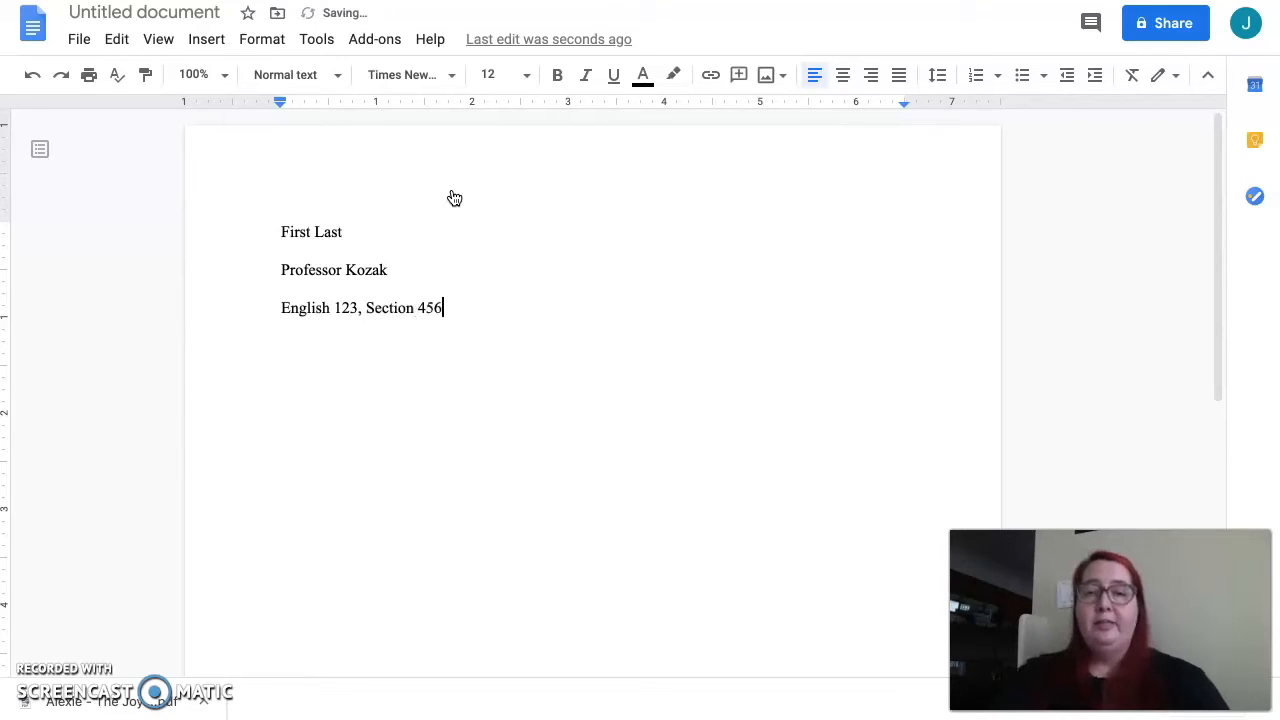
pyautogui.press('Return')
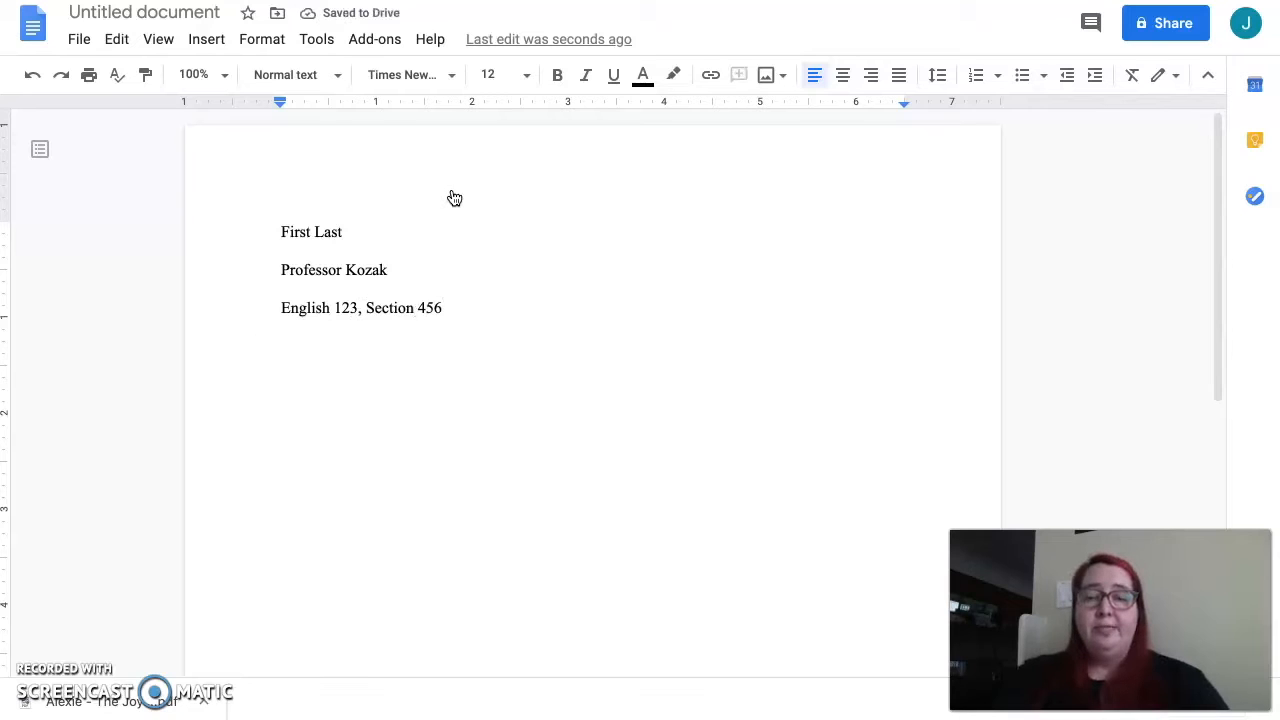
pyautogui.write('2')
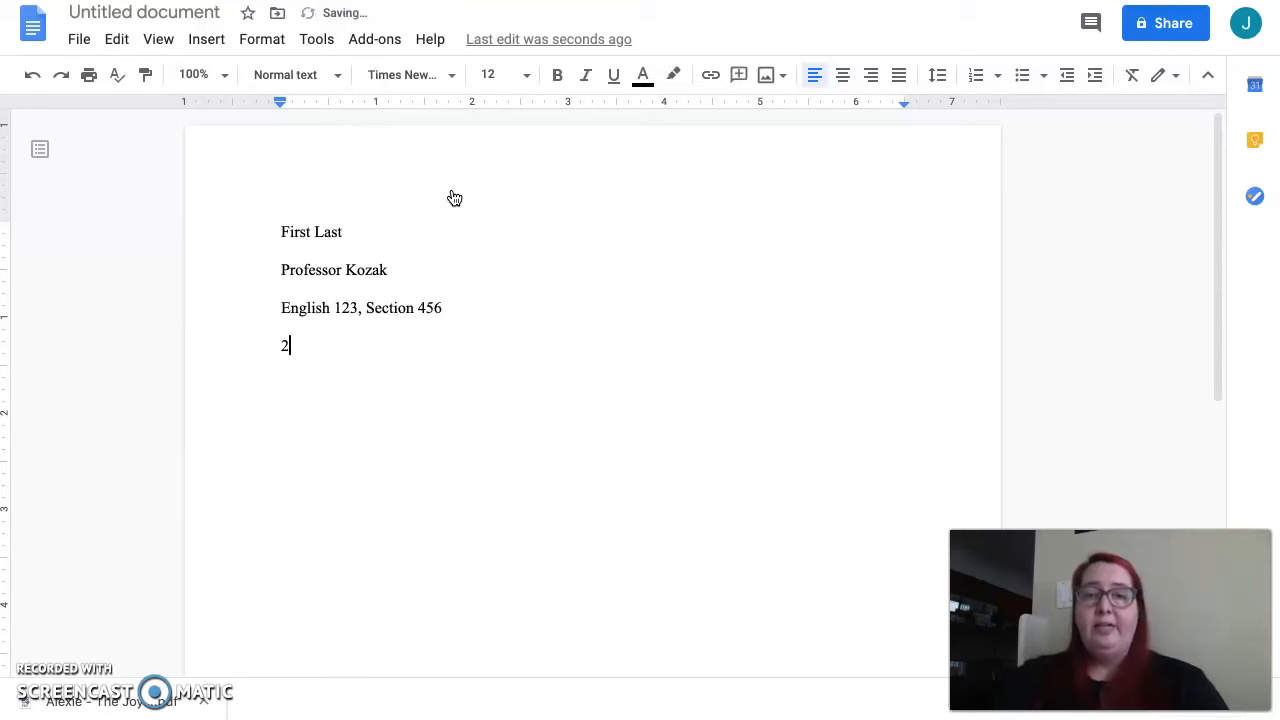
pyautogui.write(' Septem')
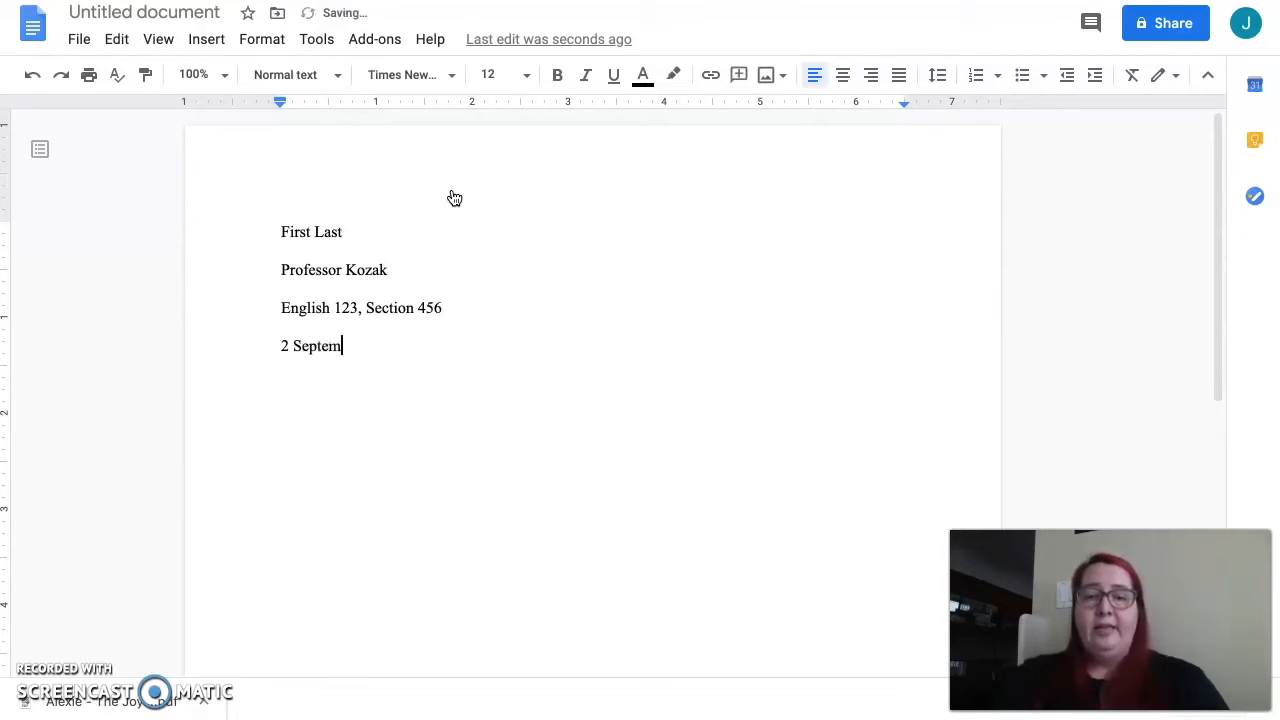
pyautogui.write('ber 2020')
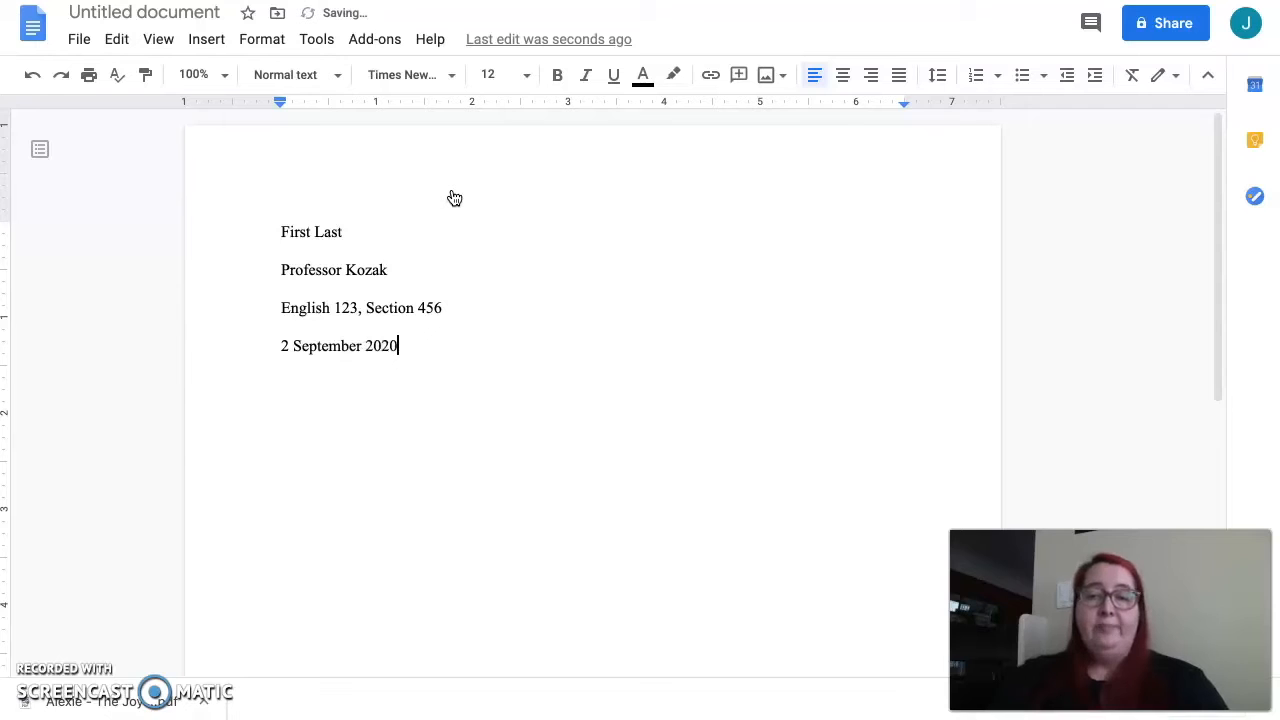
pyautogui.press('Return')
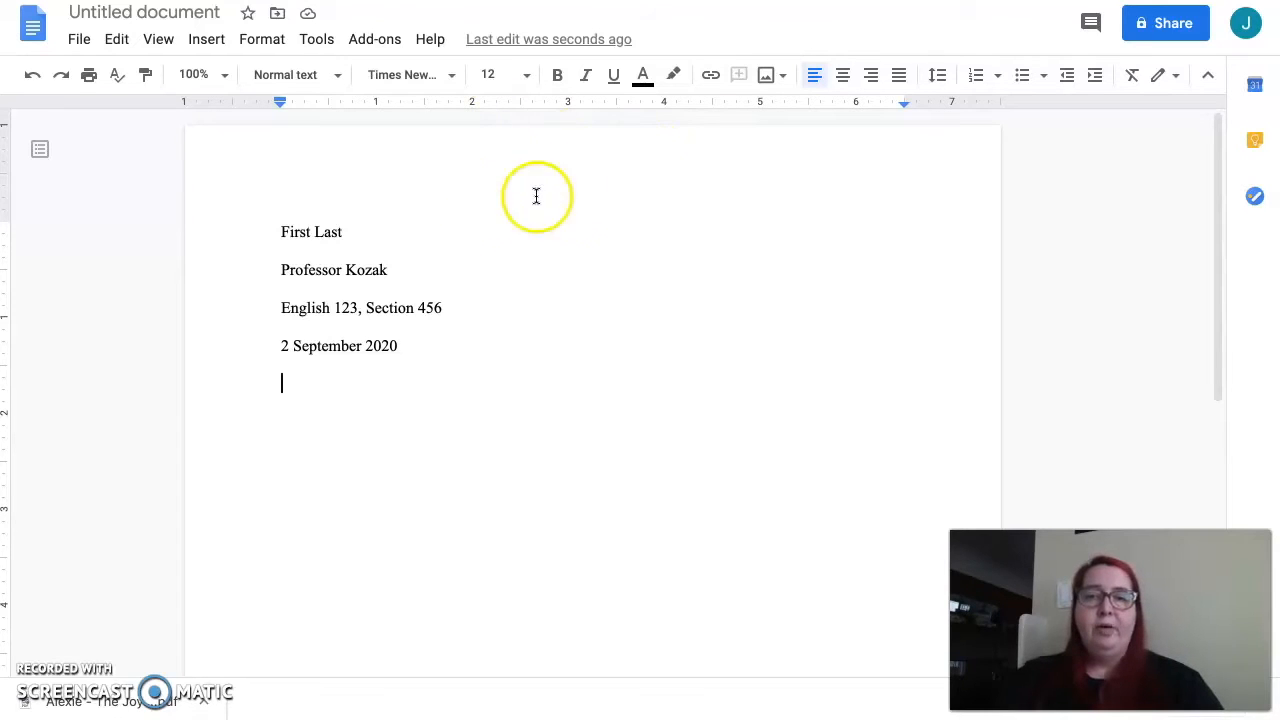
# Add page numbers in the header, shown on the first page and starting at 1.
pyautogui.doubleClick(526, 177)
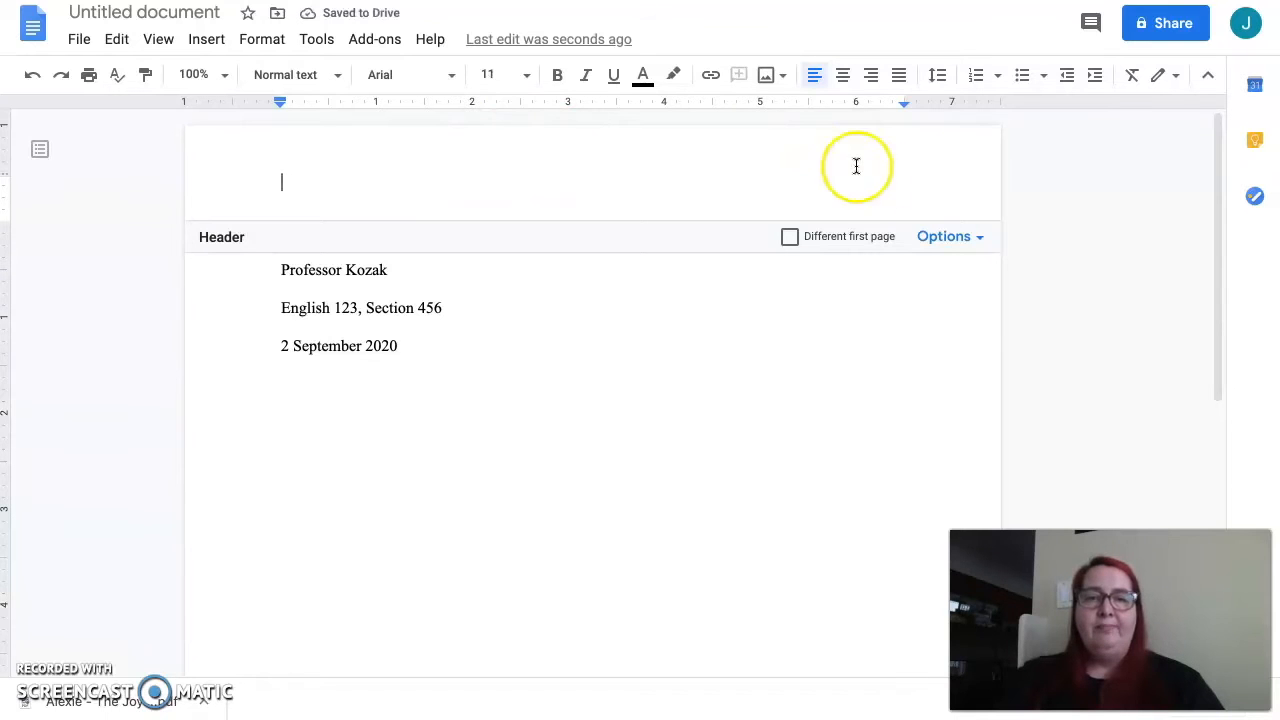
pyautogui.click(944, 250)
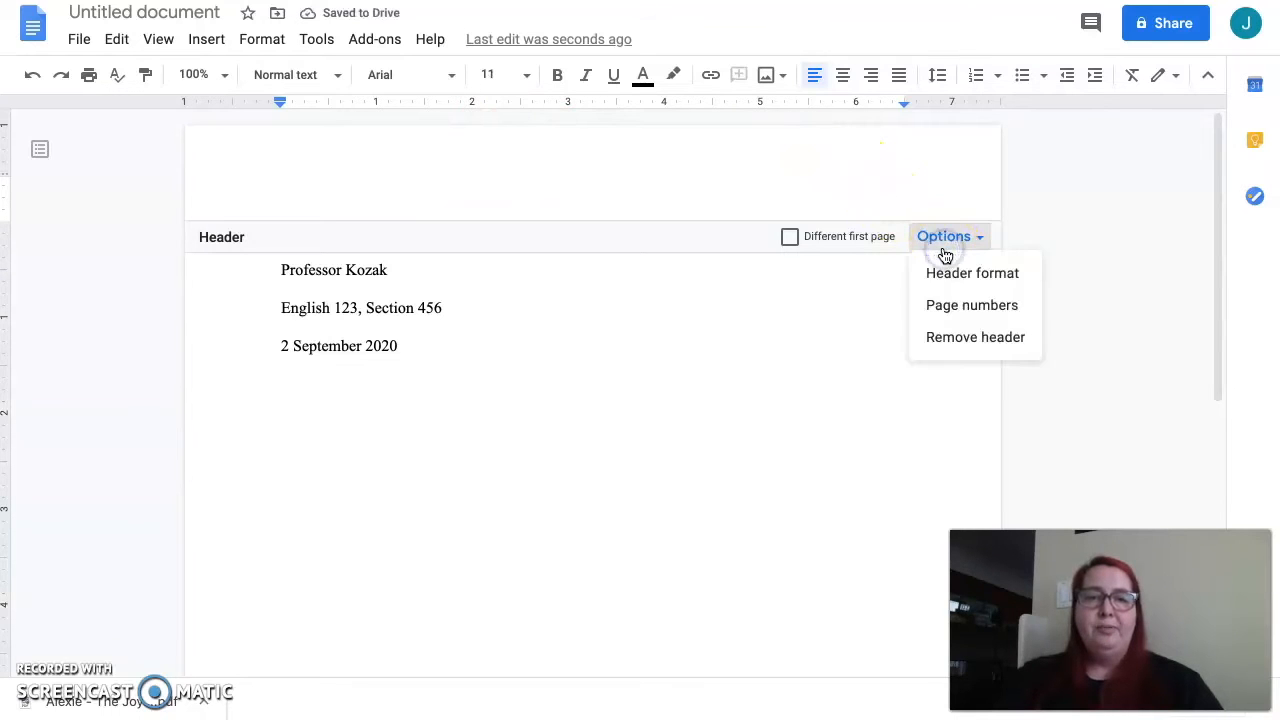
pyautogui.click(951, 313)
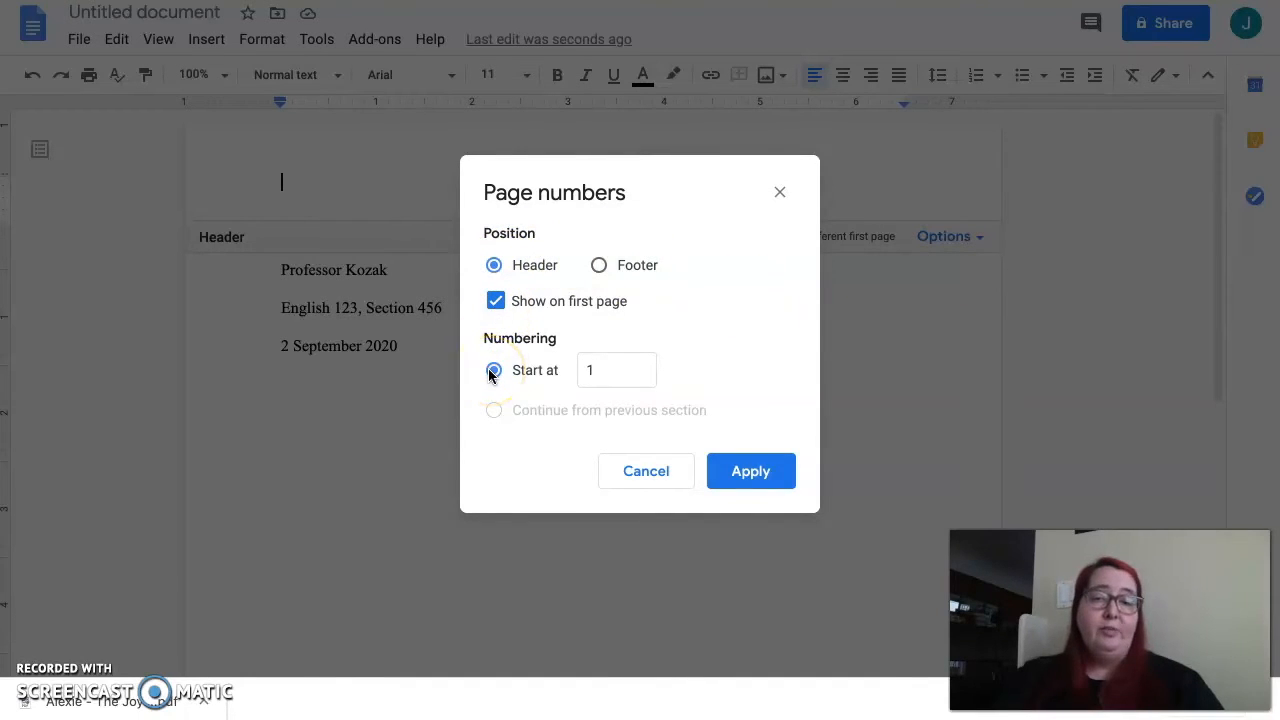
pyautogui.click(762, 479)
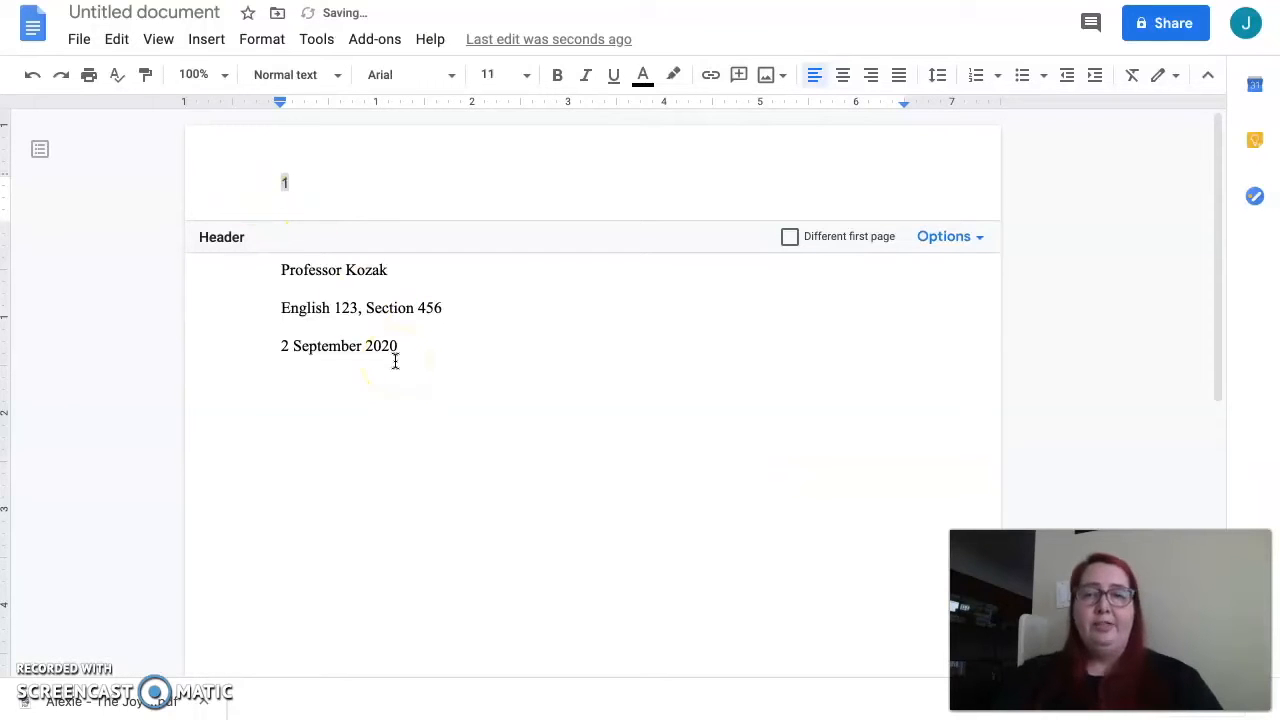
# Insert "Last" and a space before the page number in the header and right-align the header line.
pyautogui.press('Left')
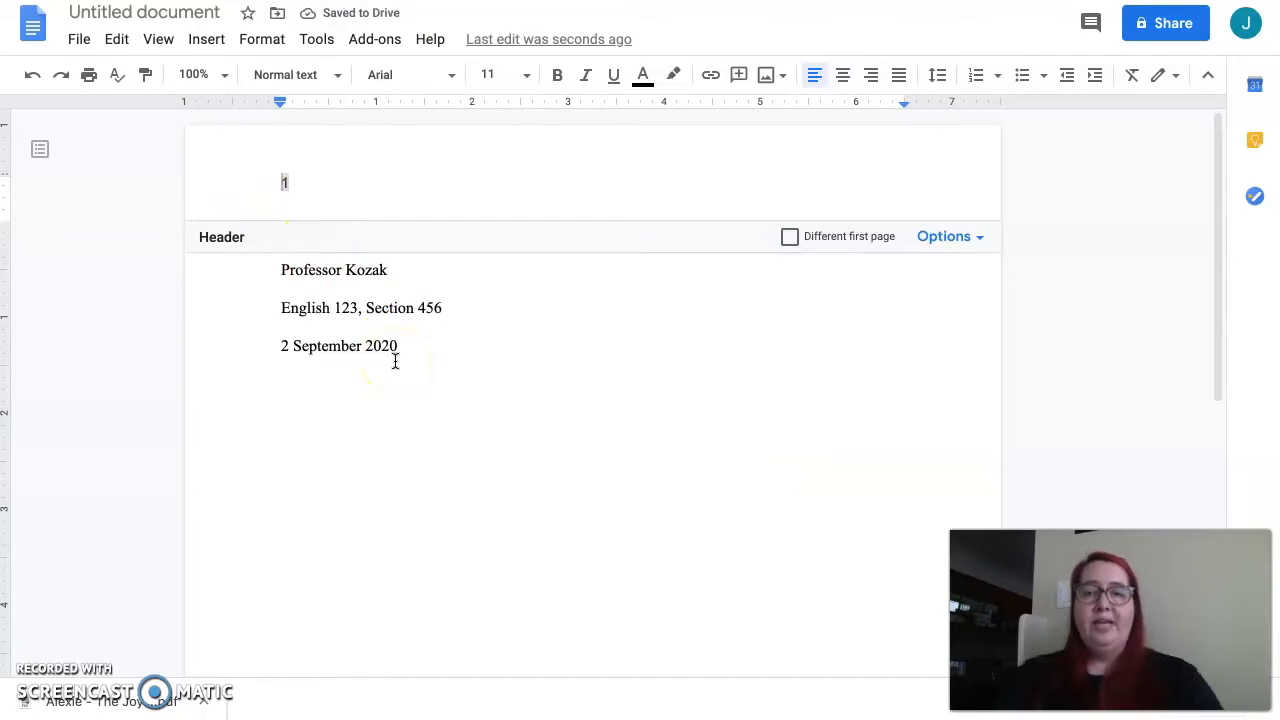
pyautogui.write('Last')
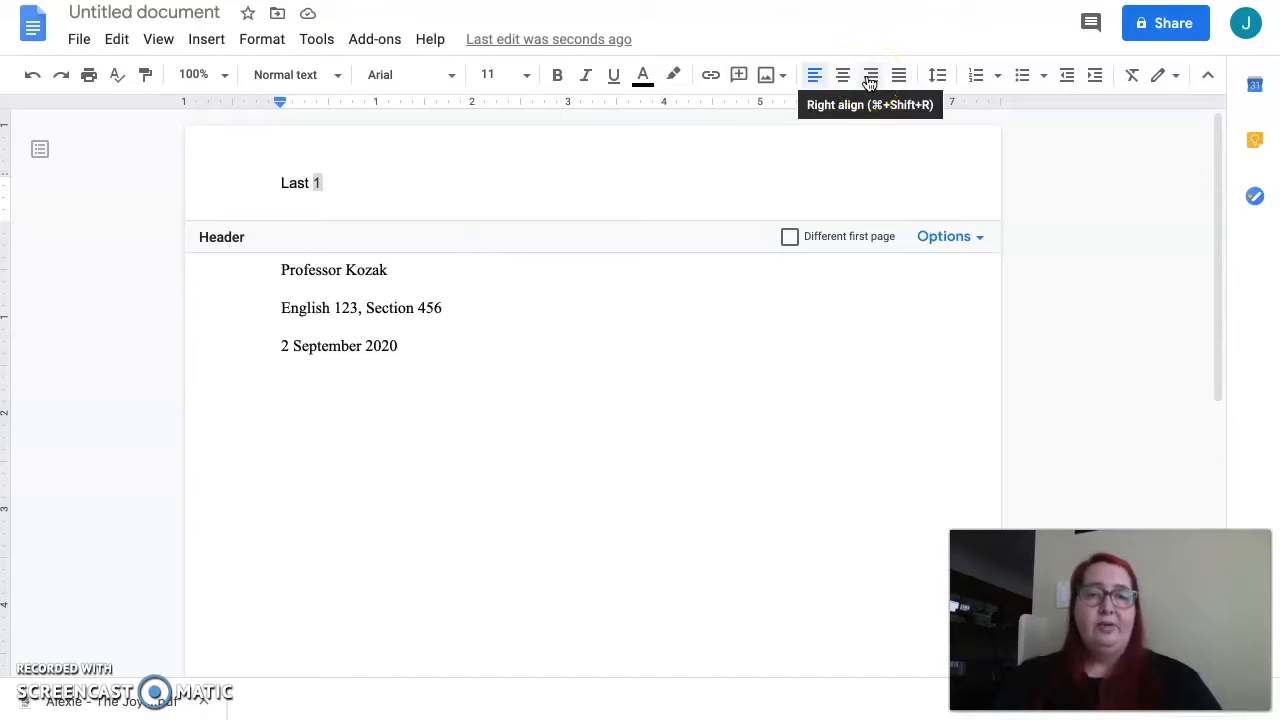
pyautogui.click(870, 76)
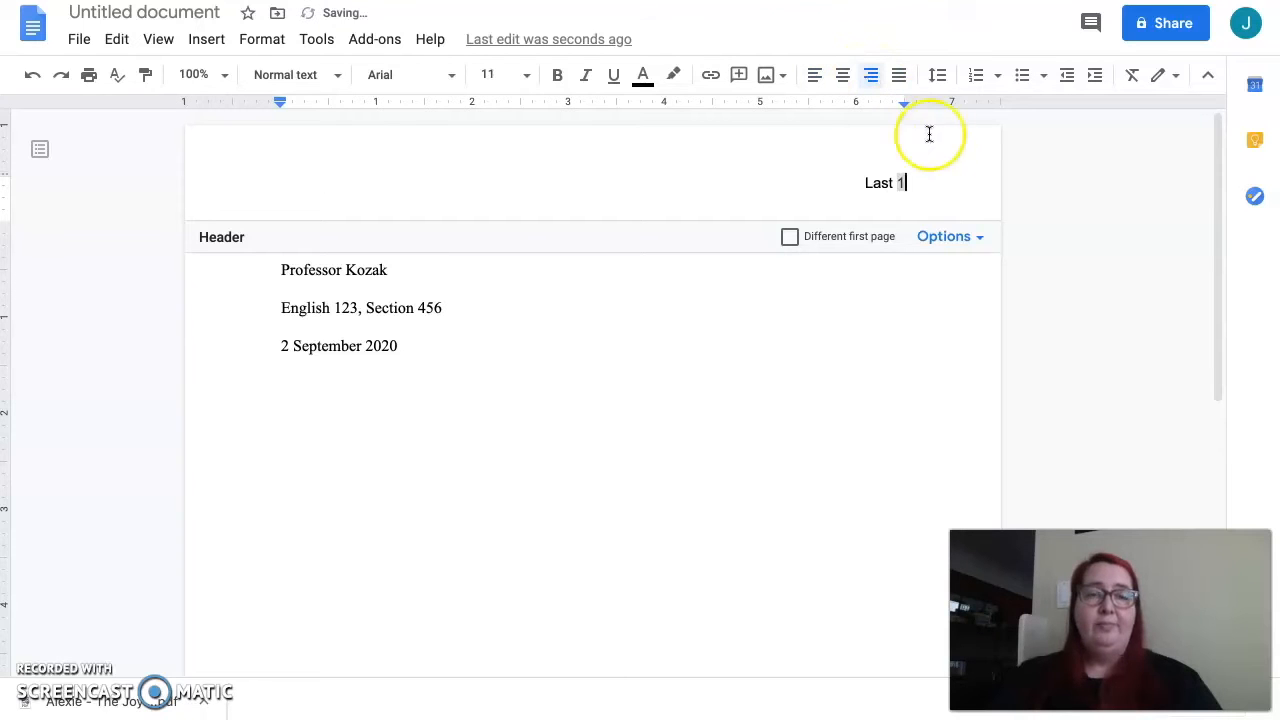
# Format the whole header text as 12-point Times New Roman and return to the empty line below the date.
pyautogui.moveTo(940, 182); pyautogui.dragTo(820, 181)
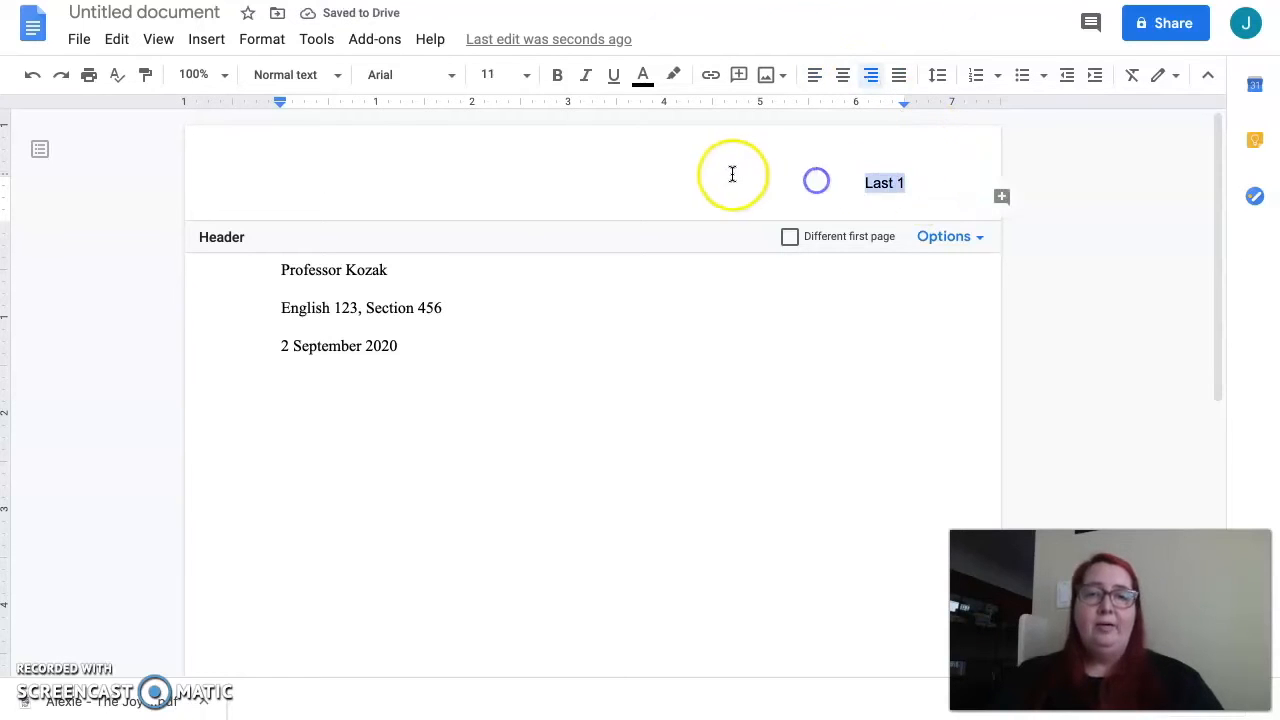
pyautogui.click(529, 78)
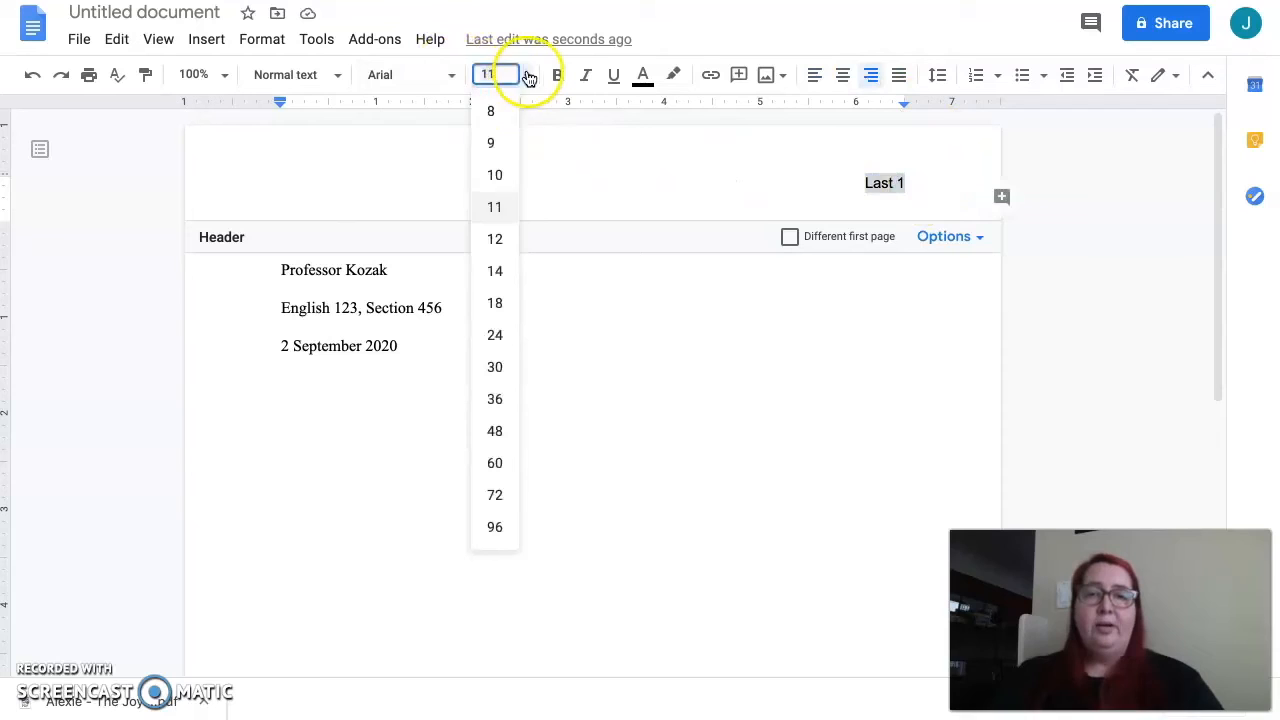
pyautogui.click(501, 243)
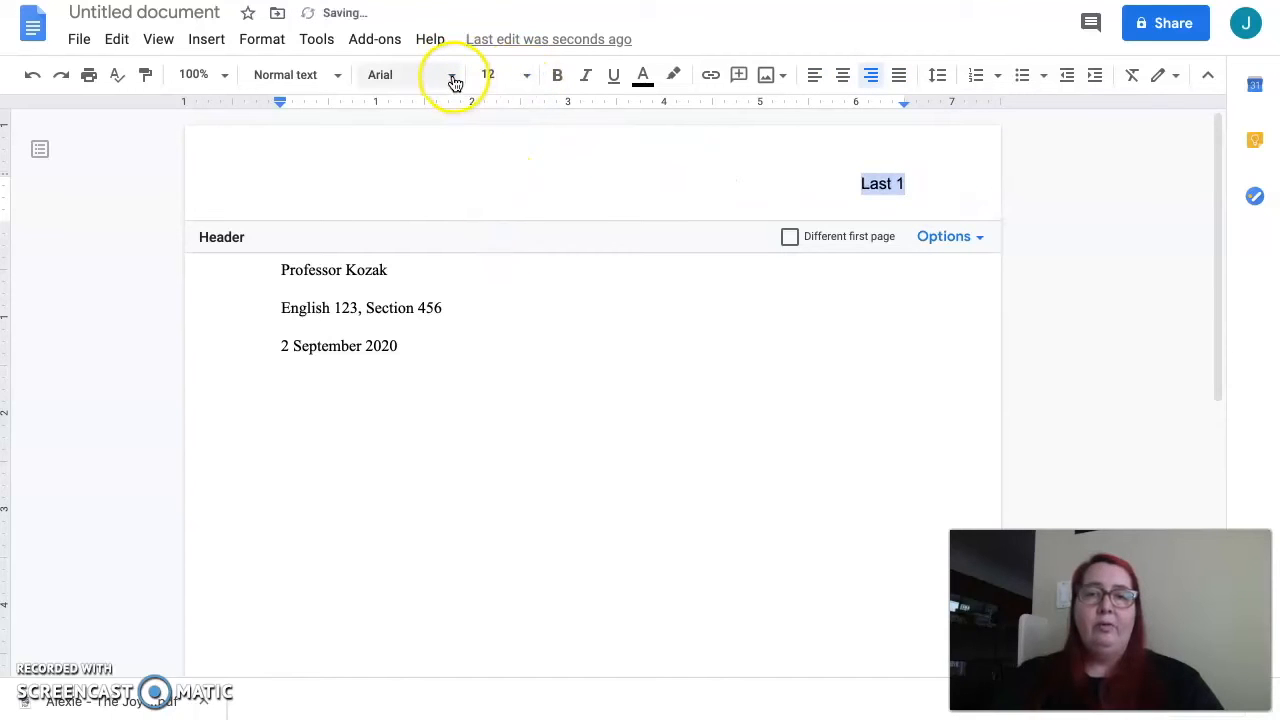
pyautogui.click(451, 76)
pyautogui.click(431, 196)
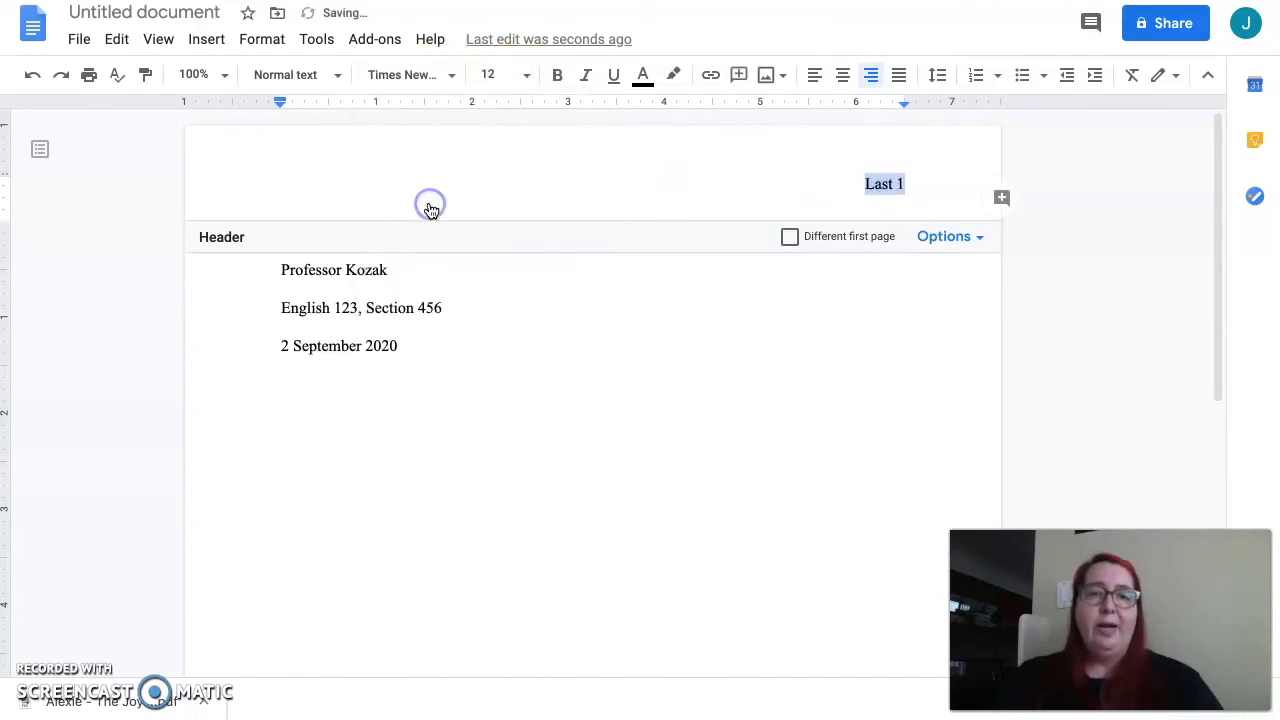
pyautogui.click(540, 389)
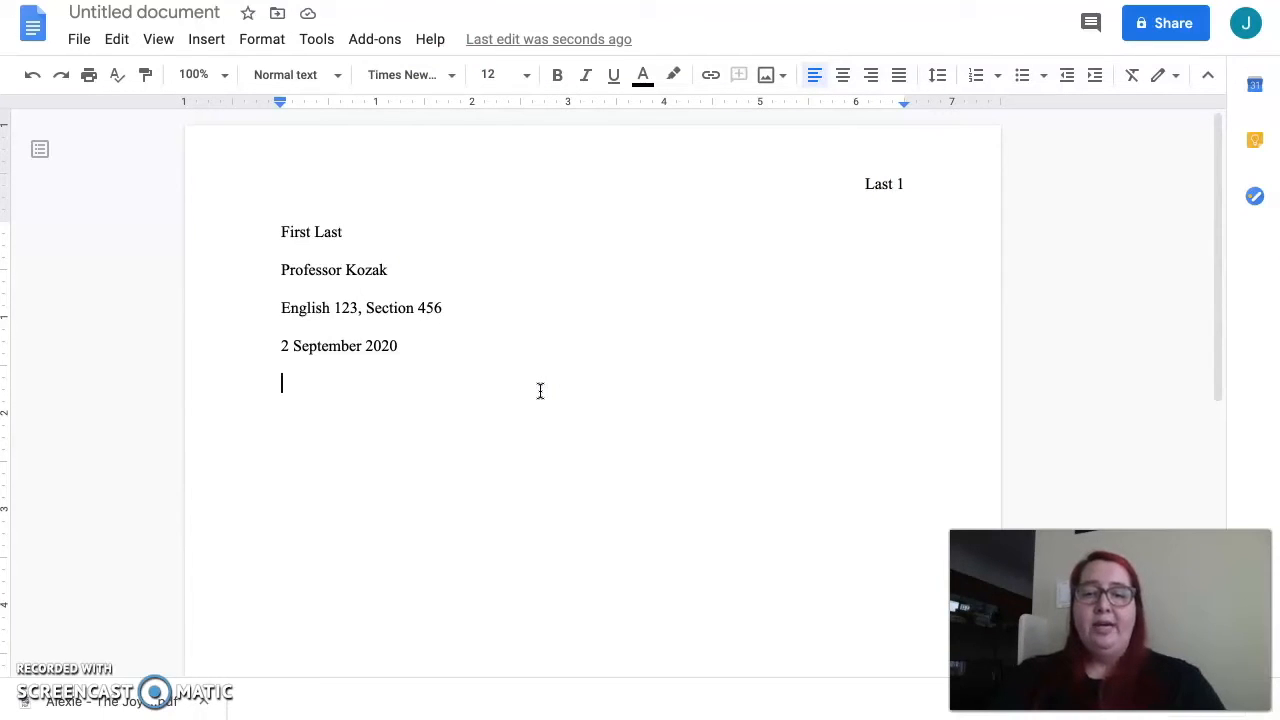
# Add the title "This Title Is Awesome!" below the date and center it.
pyautogui.write('This ')
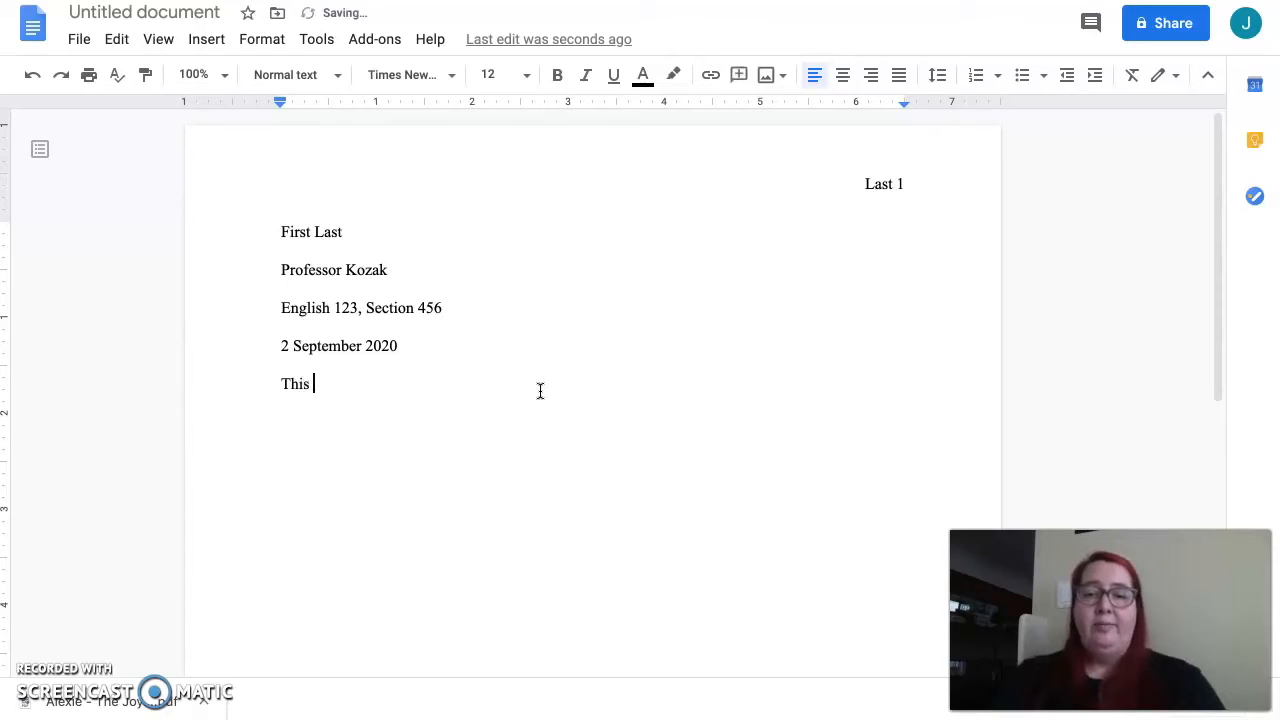
pyautogui.write('iTitle Is AA')
pyautogui.press('BackSpace')
pyautogui.write('wesome!')
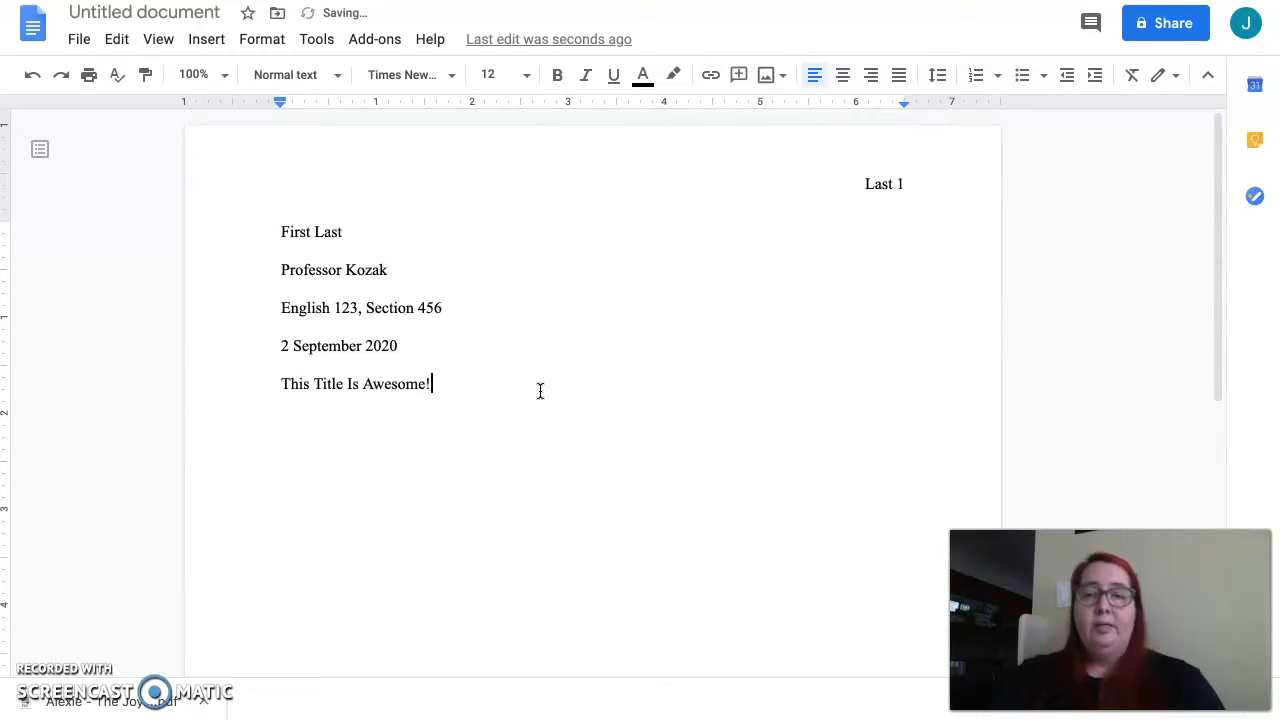
pyautogui.click(843, 80)
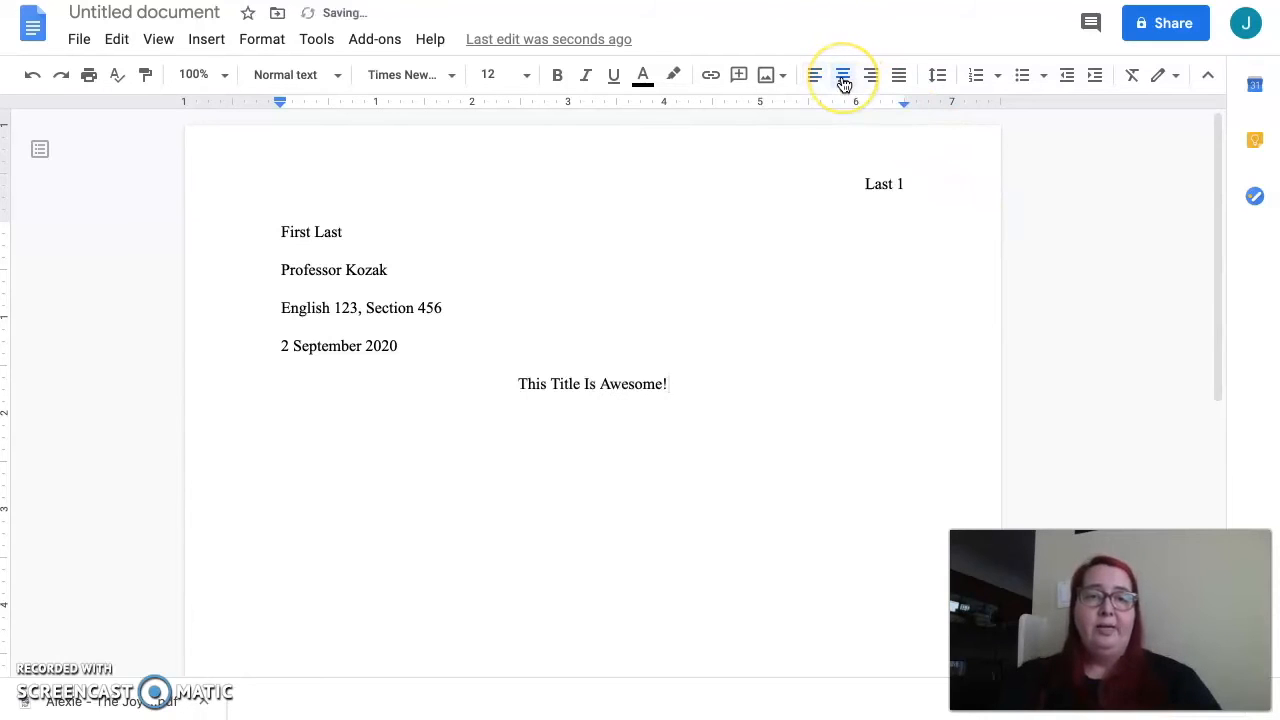
# Write a left-aligned paragraph below the title: "This is the first sentence of my essay. This is the second sentence of my essay. Blah blah blah.".
pyautogui.press('Return')
pyautogui.click(815, 78)
pyautogui.write('This is ')
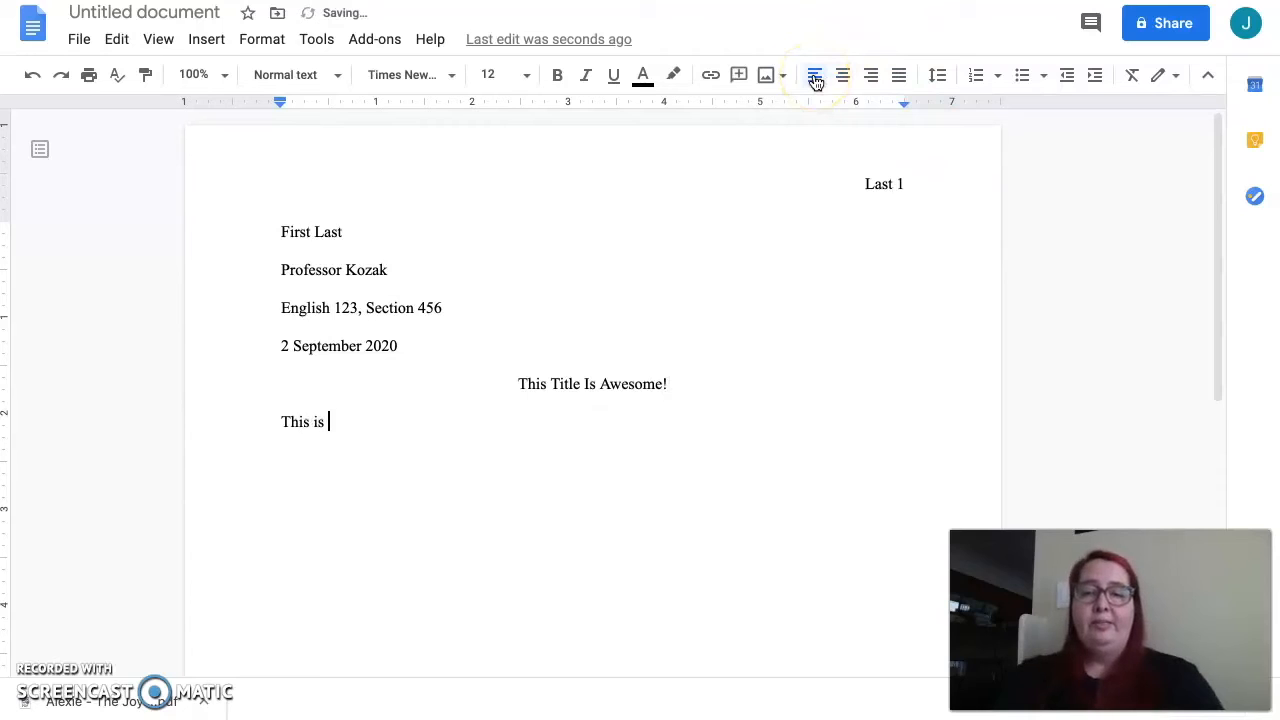
pyautogui.write('the first sentence of ')
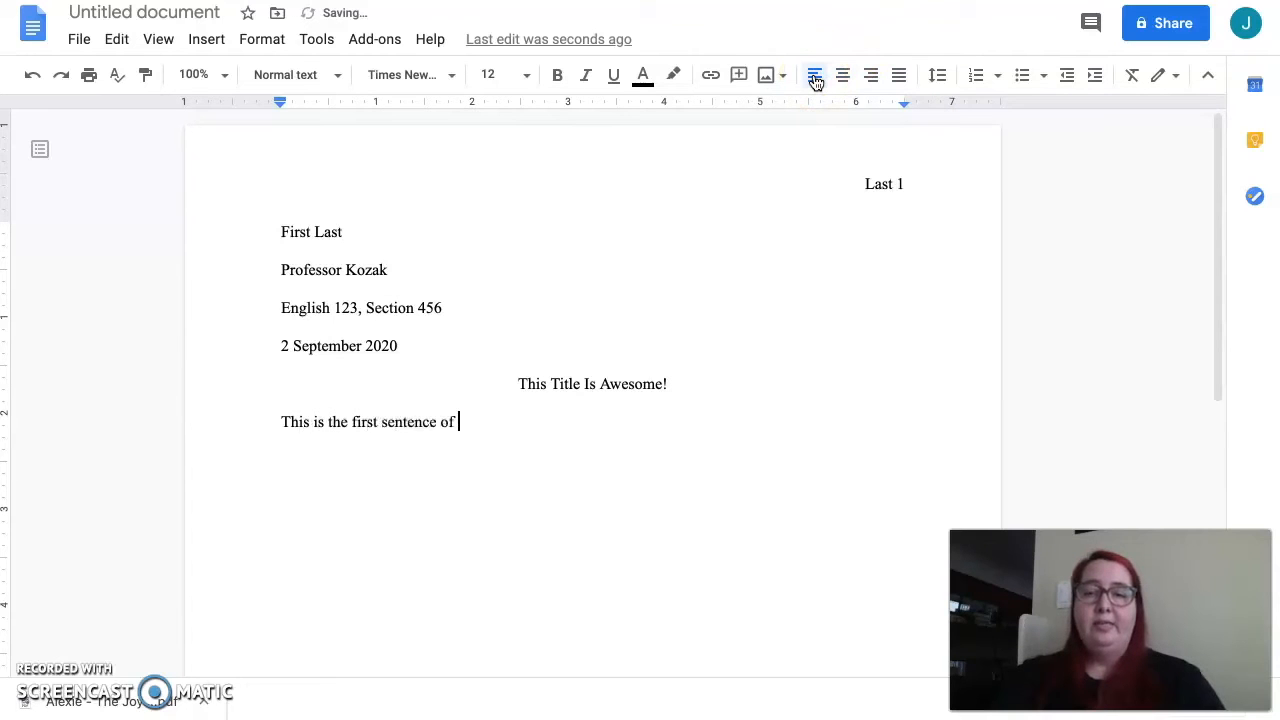
pyautogui.write('my essay. This is th')
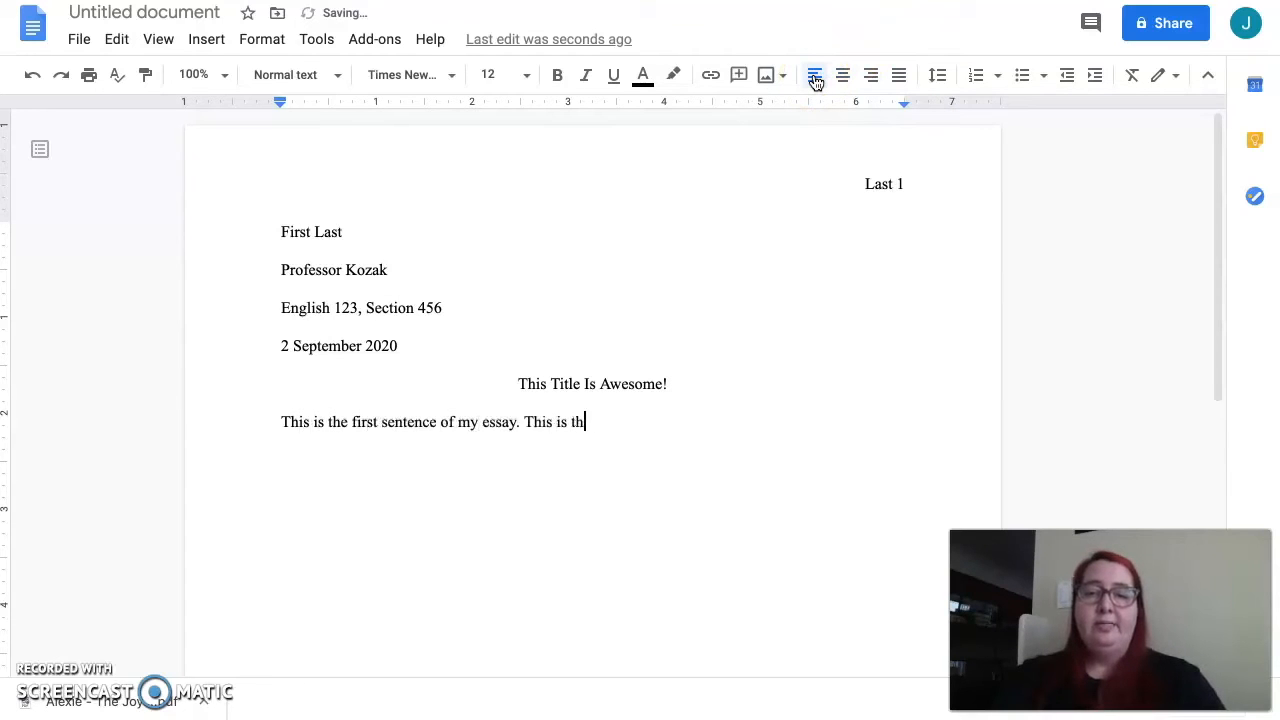
pyautogui.write('e second sentence of ')
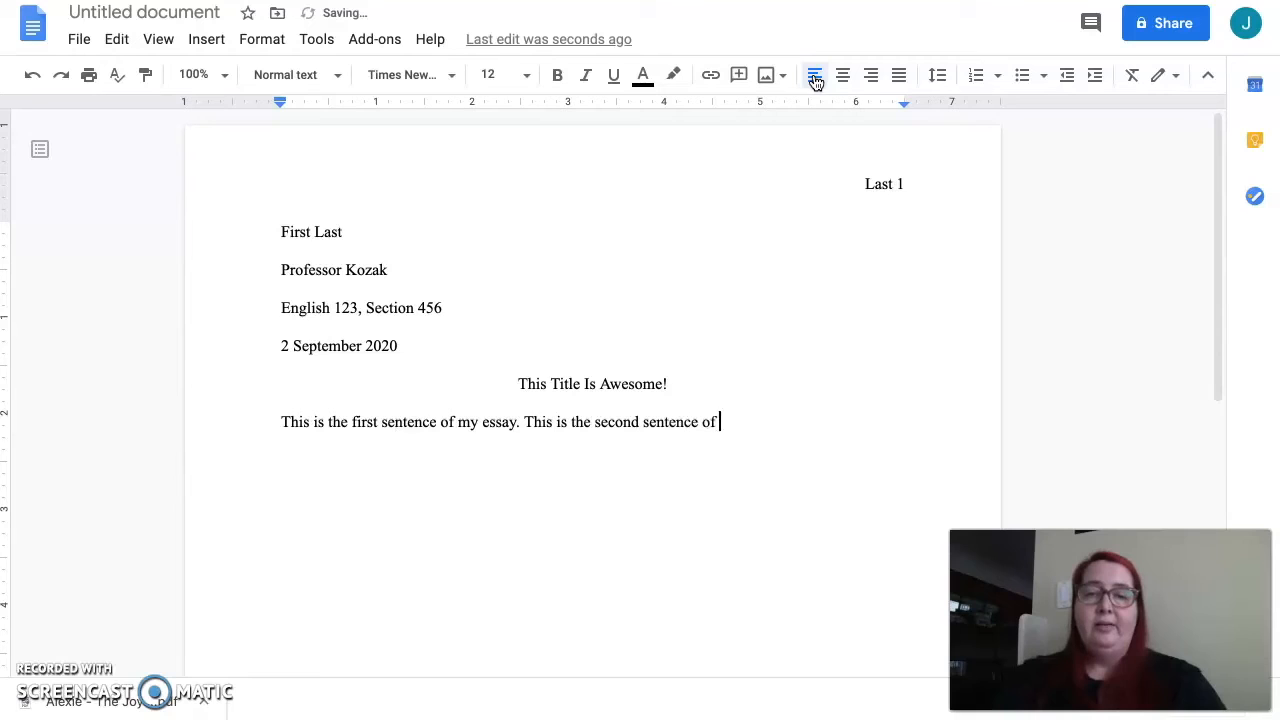
pyautogui.write('my essay. Blah blah blha')
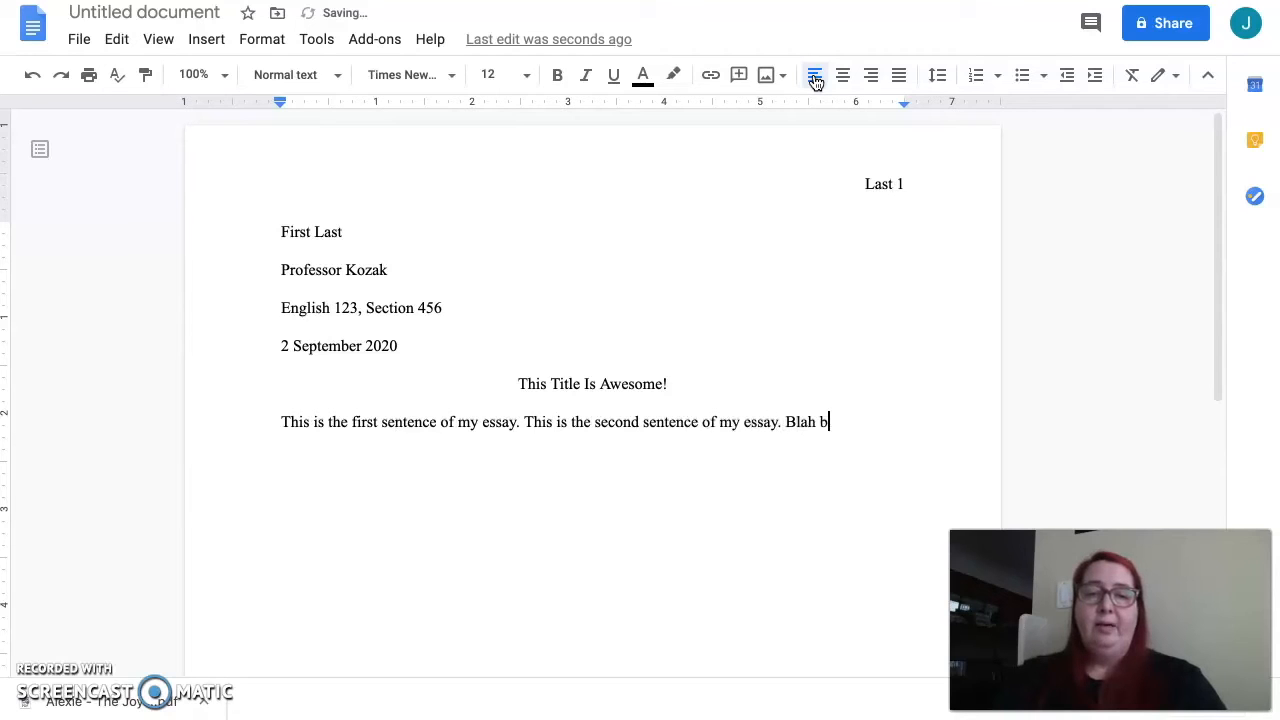
pyautogui.press('BackSpace')
pyautogui.press('BackSpace')
pyautogui.write('ah.')
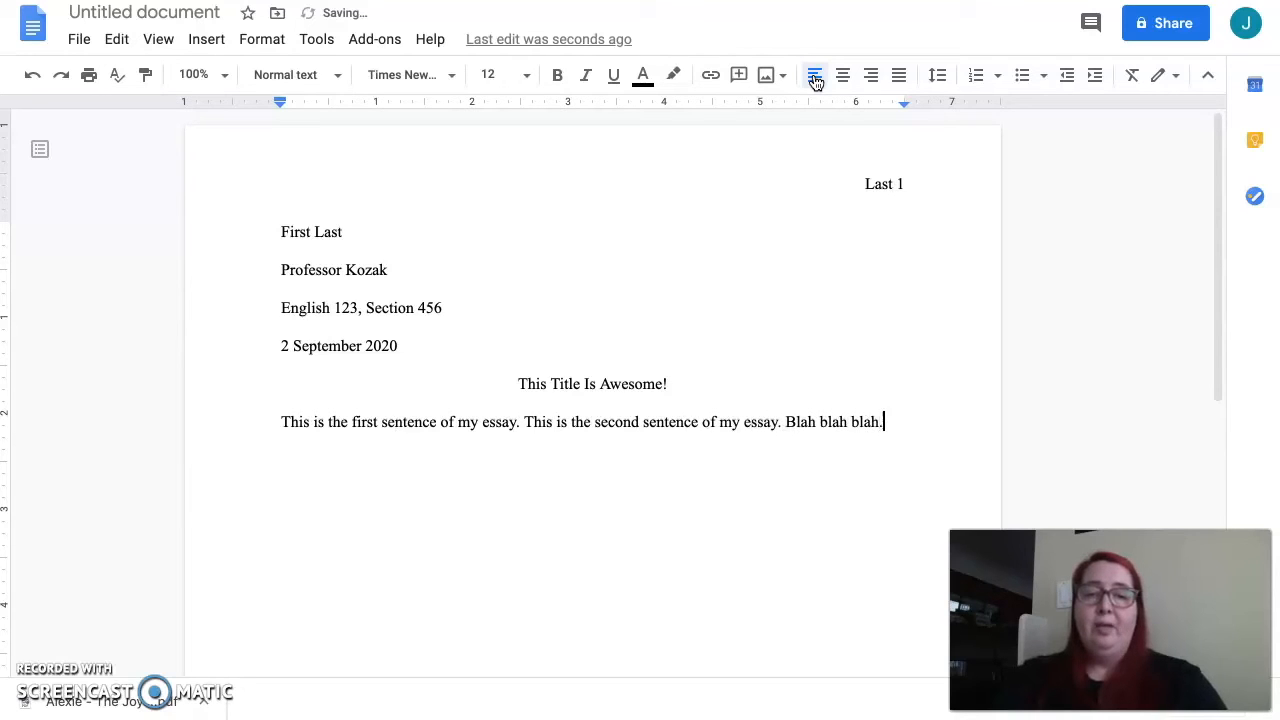
# Copy the sentence "Blah blah blah." and paste it repeatedly at the paragraph's end to lengthen it with filler text.
pyautogui.hotkey('ctrl', 'shift', 'Left')
pyautogui.hotkey('ctrl', 'shift', 'Left')
pyautogui.hotkey('ctrl', 'shift', 'Left')
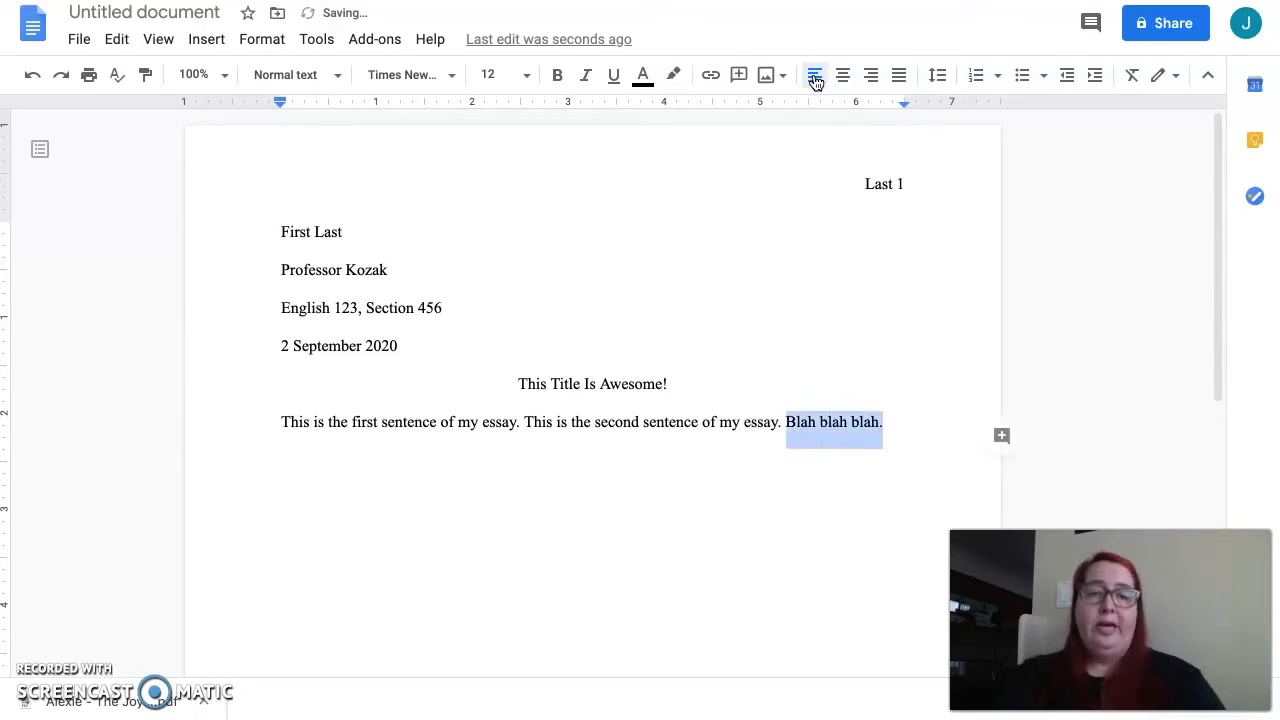
pyautogui.hotkey('ctrl', 'c')
pyautogui.press('Right')
pyautogui.hotkey('ctrl', 'v')
pyautogui.hotkey('ctrl', 'v')
pyautogui.hotkey('ctrl', 'v')
pyautogui.hotkey('ctrl', 'v')
pyautogui.hotkey('ctrl', 'v')
pyautogui.hotkey('ctrl', 'v')
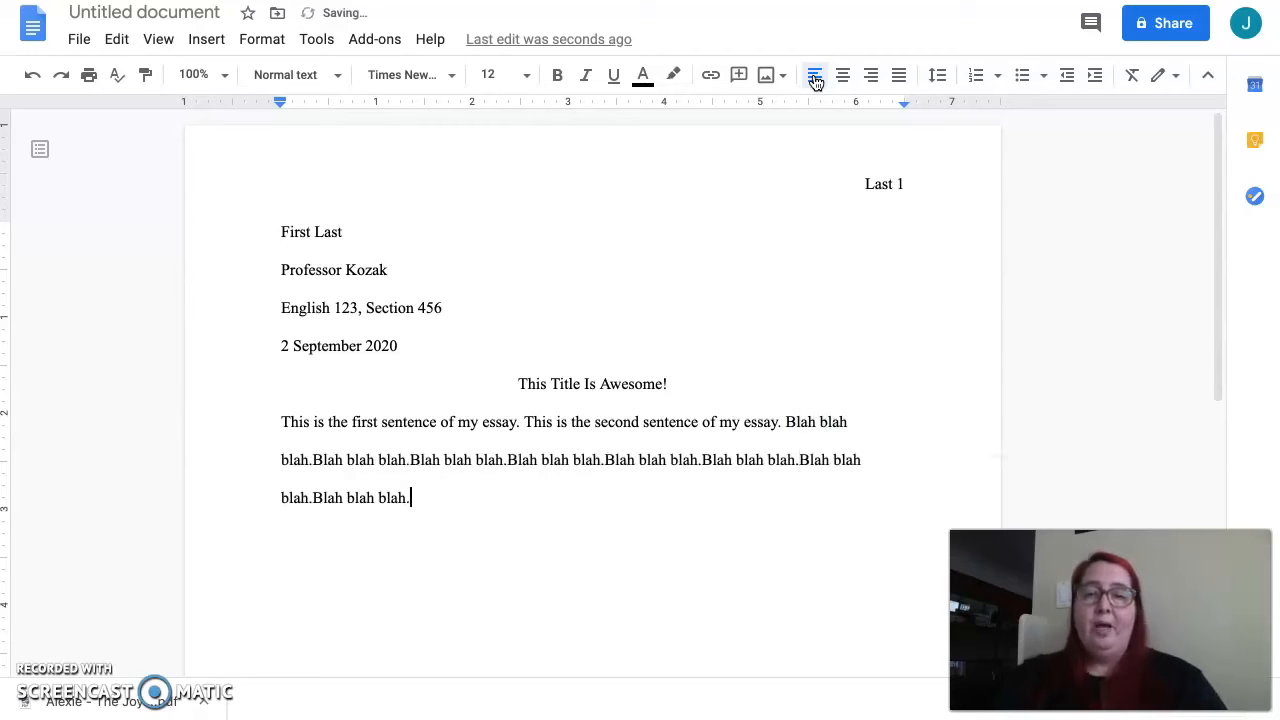
# Indent the essay paragraph's first line by half an inch and add two copies of the whole paragraph below it as new paragraphs.
pyautogui.click(282, 422)
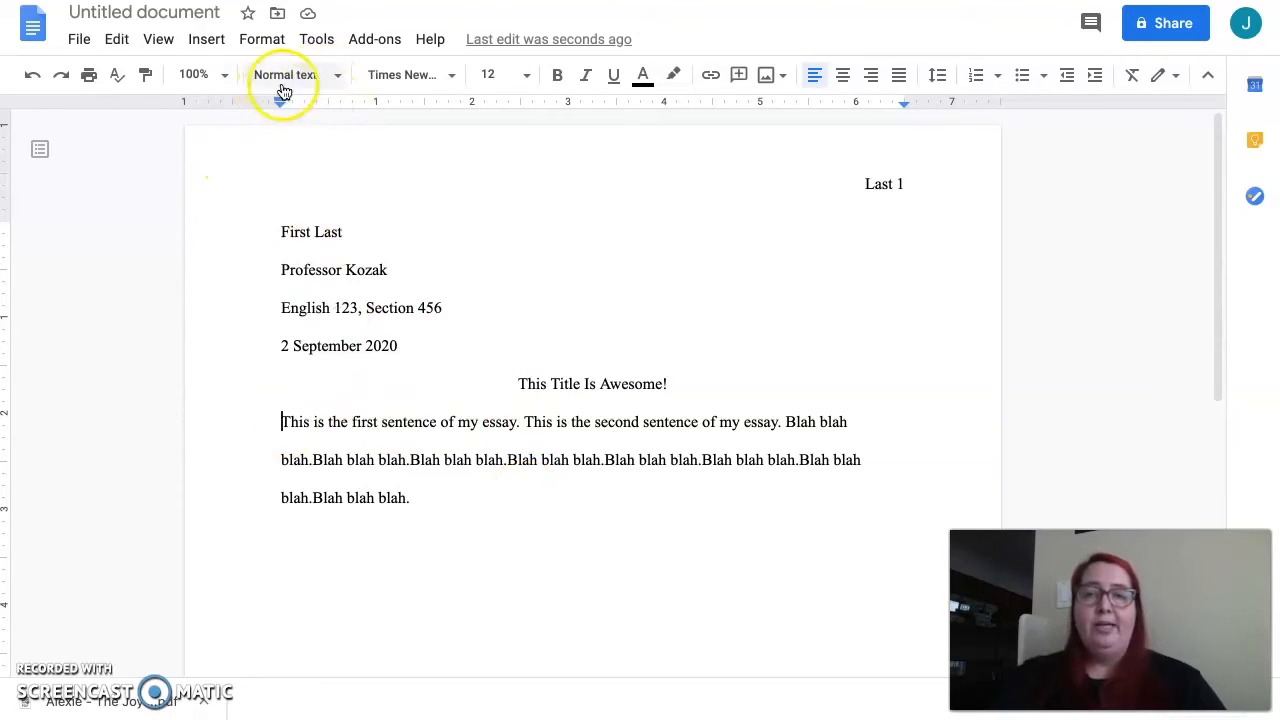
pyautogui.press('Tab')
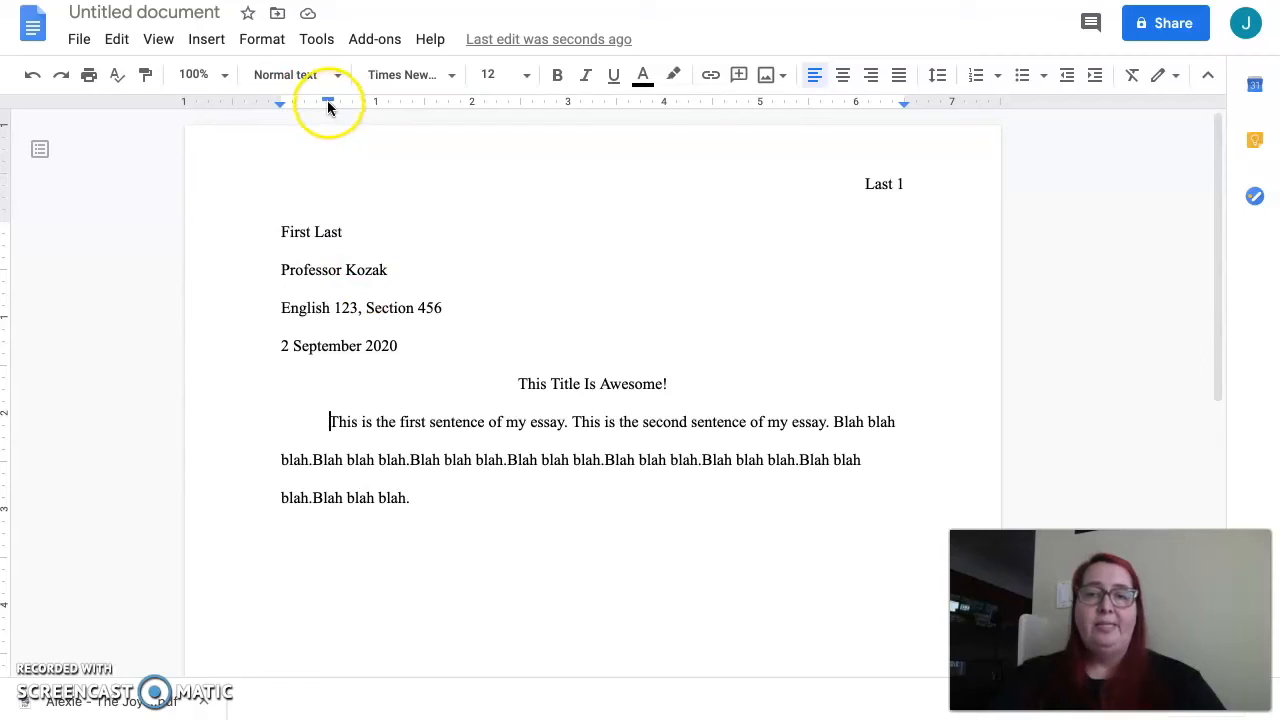
pyautogui.moveTo(443, 500); pyautogui.dragTo(258, 413)
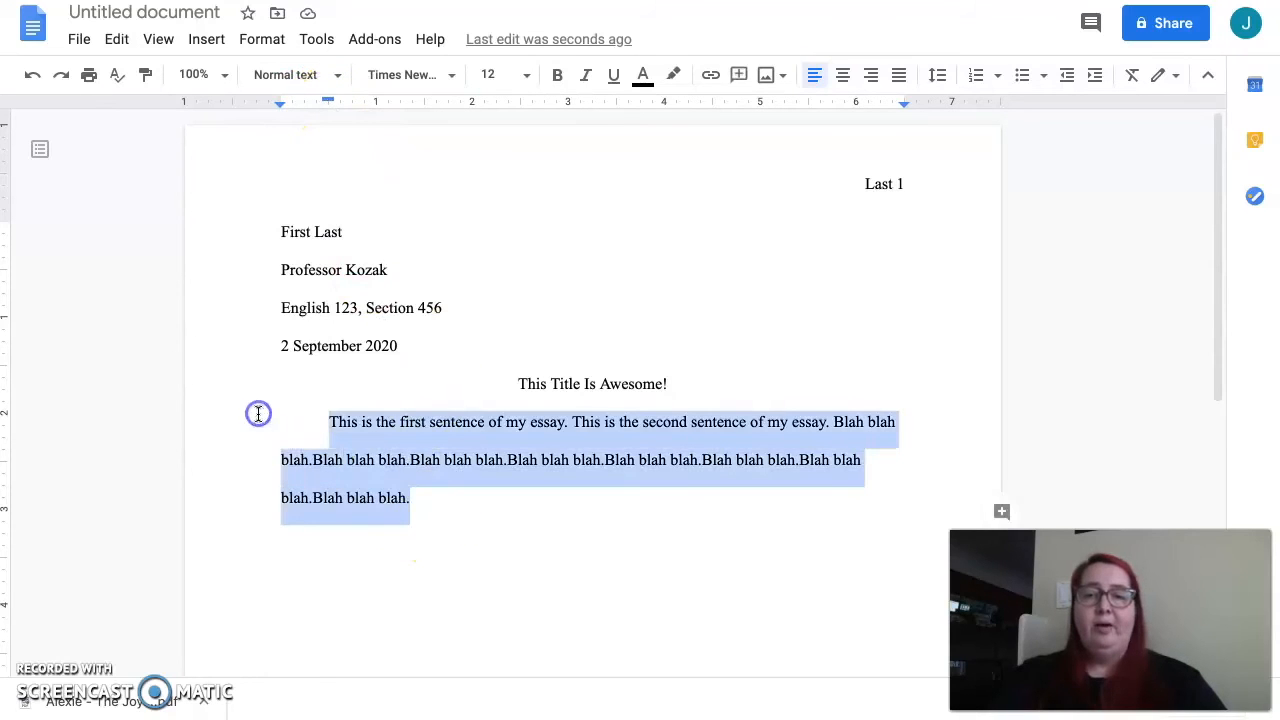
pyautogui.click(474, 503)
pyautogui.press('Return')
pyautogui.hotkey('ctrl', 'v')
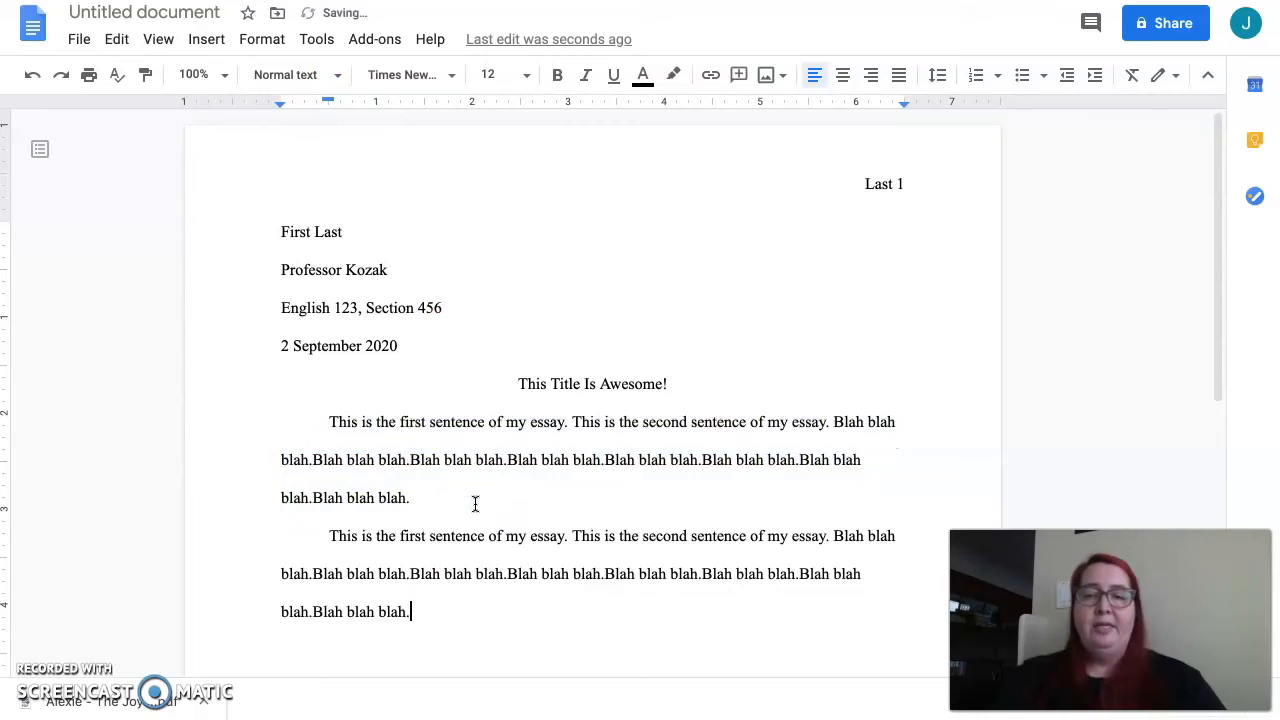
pyautogui.press('Return')
pyautogui.hotkey('ctrl', 'v')
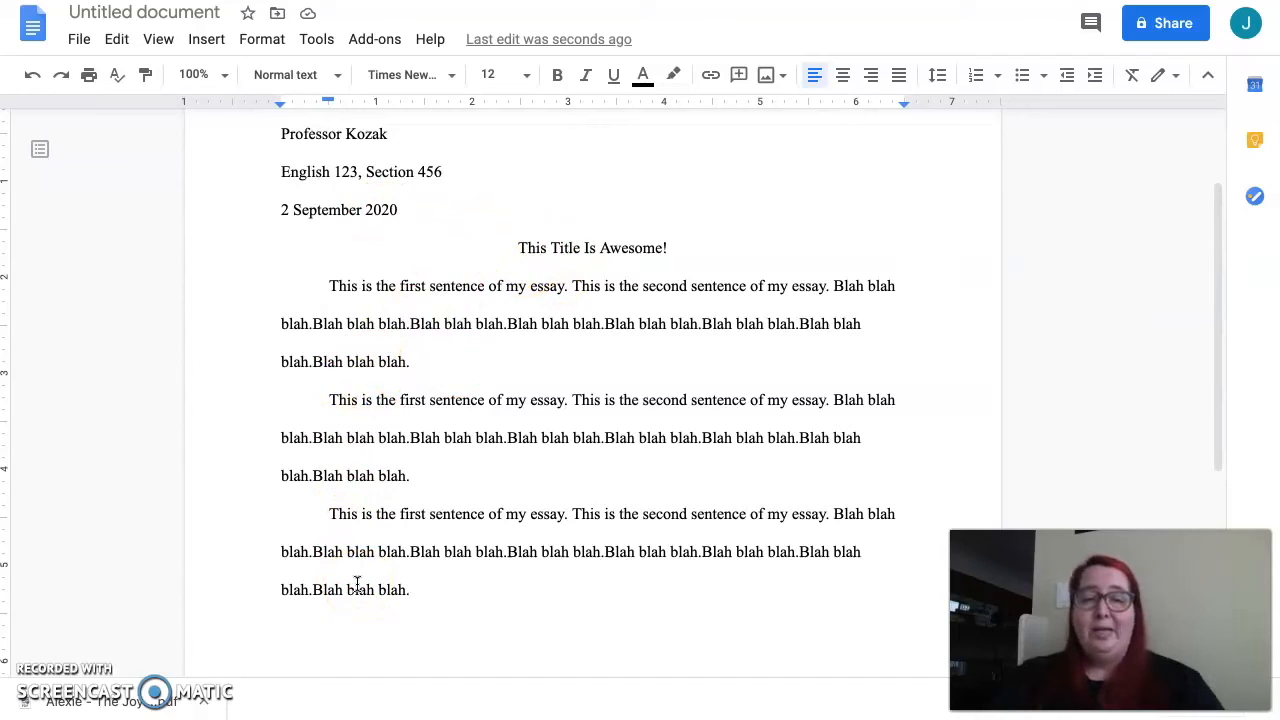
pyautogui.press('Return')
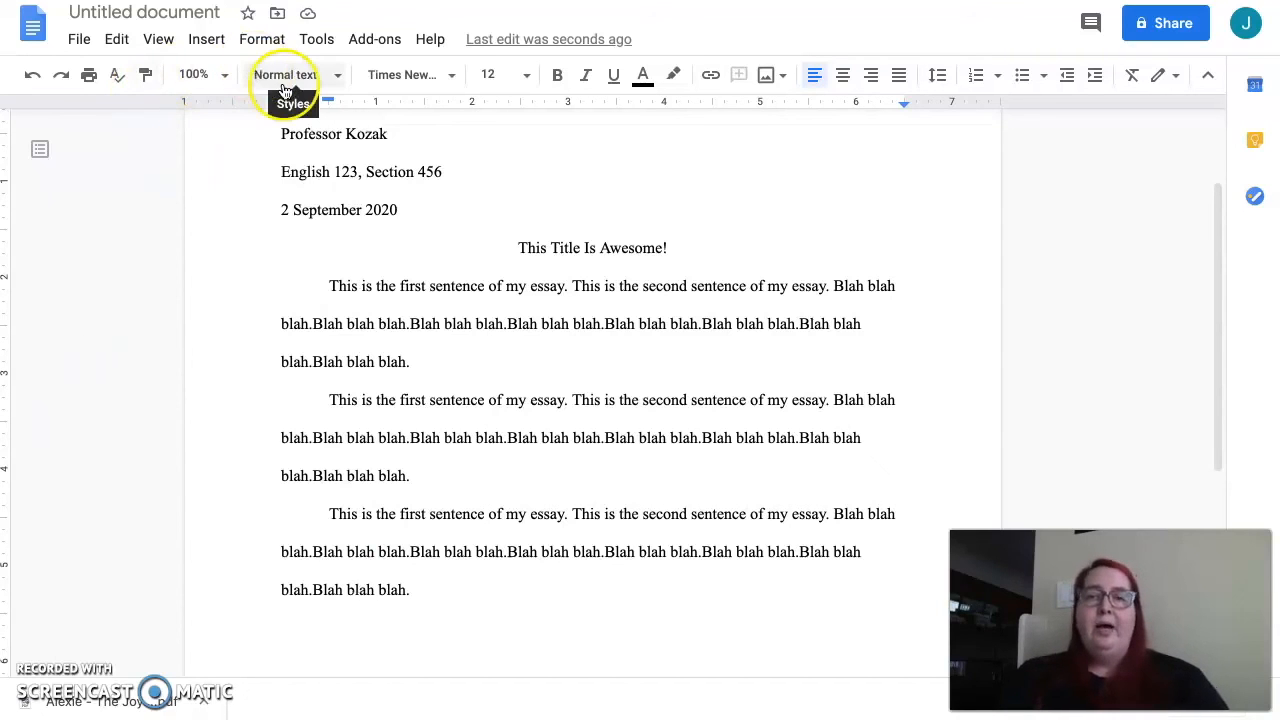
# Return to the documents home, create a document from the template gallery's MLA Report template, and dismiss the EasyBib add-on suggestion.
pyautogui.scroll(1, 277, 180)
pyautogui.scroll(2, 280, 187)
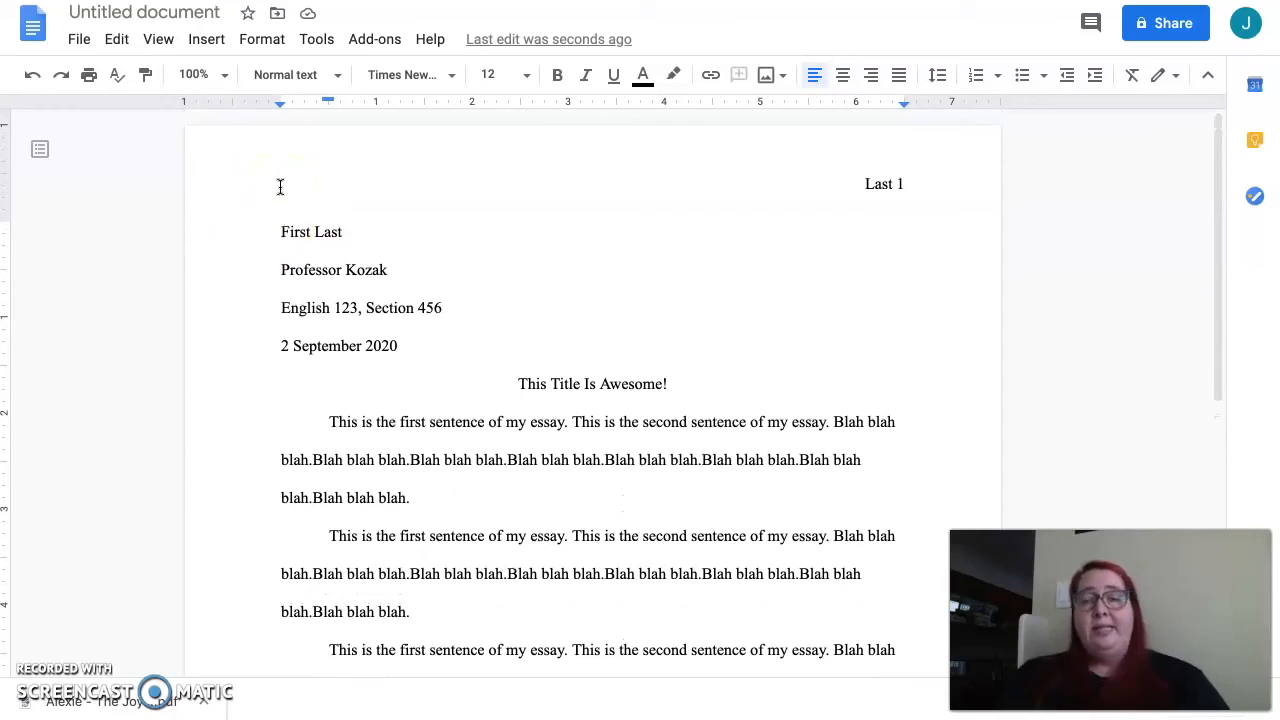
pyautogui.click(34, 22)
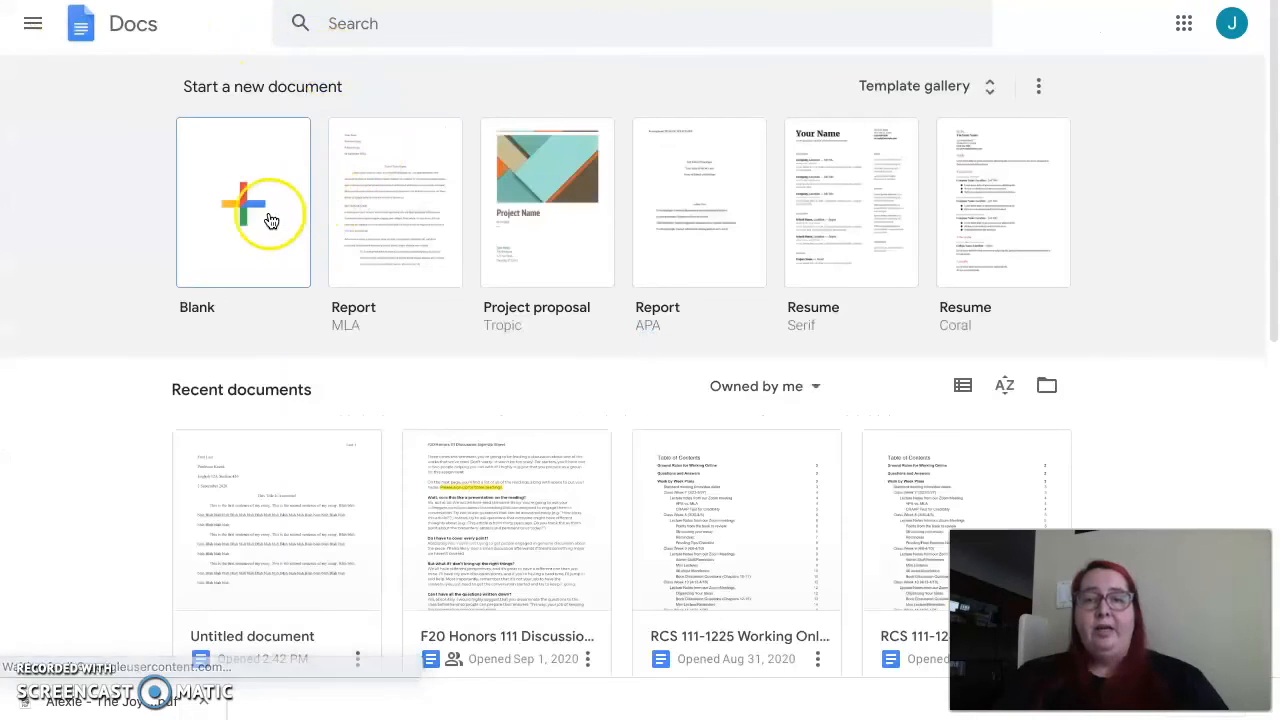
pyautogui.click(901, 97)
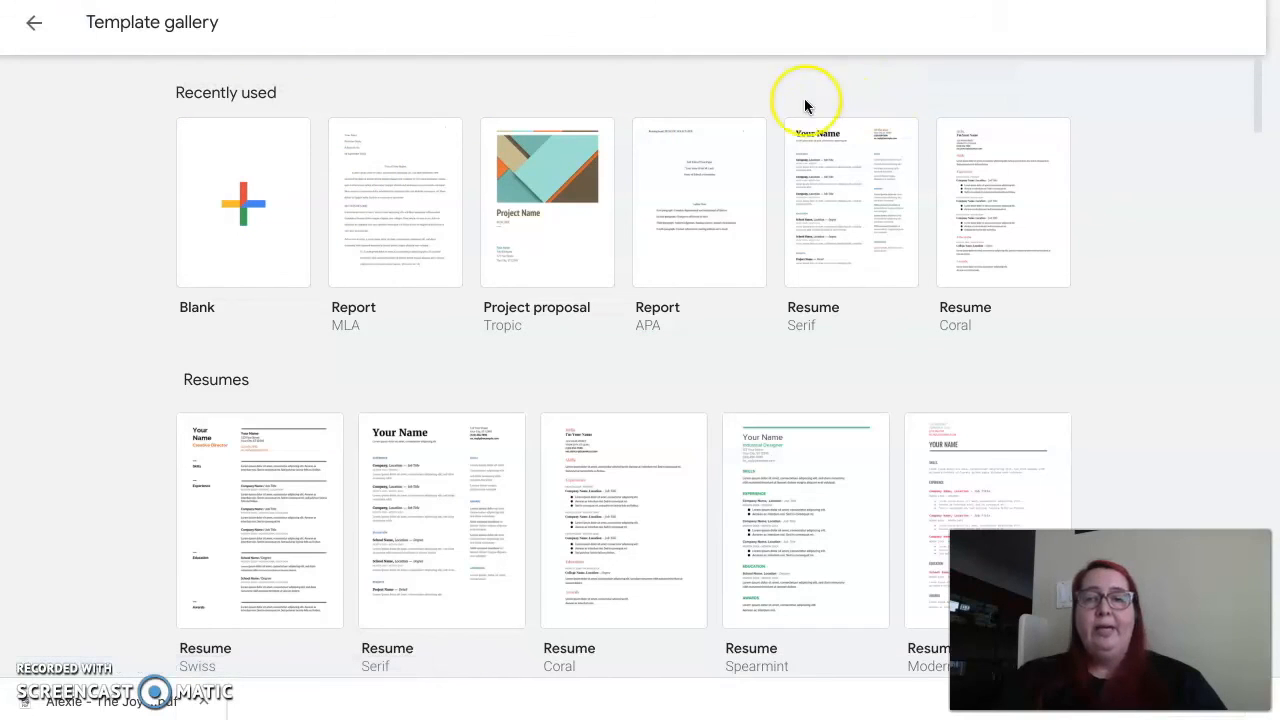
pyautogui.click(407, 244)
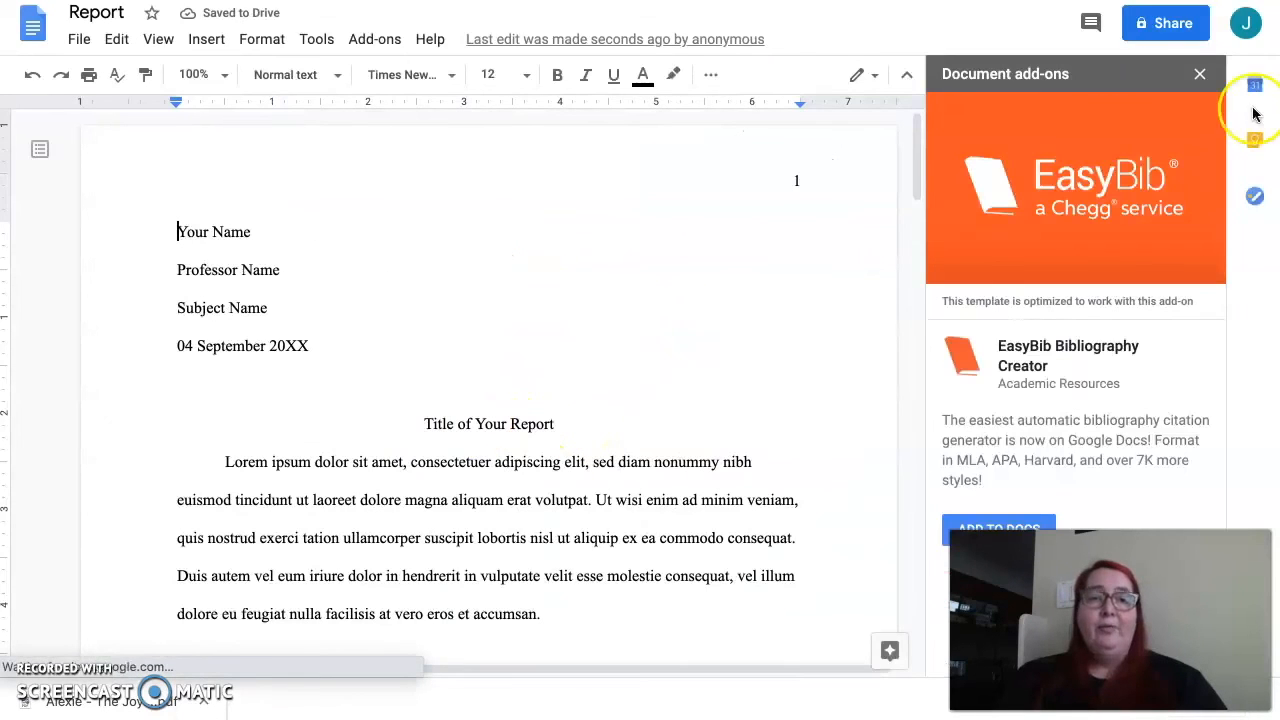
pyautogui.click(1200, 74)
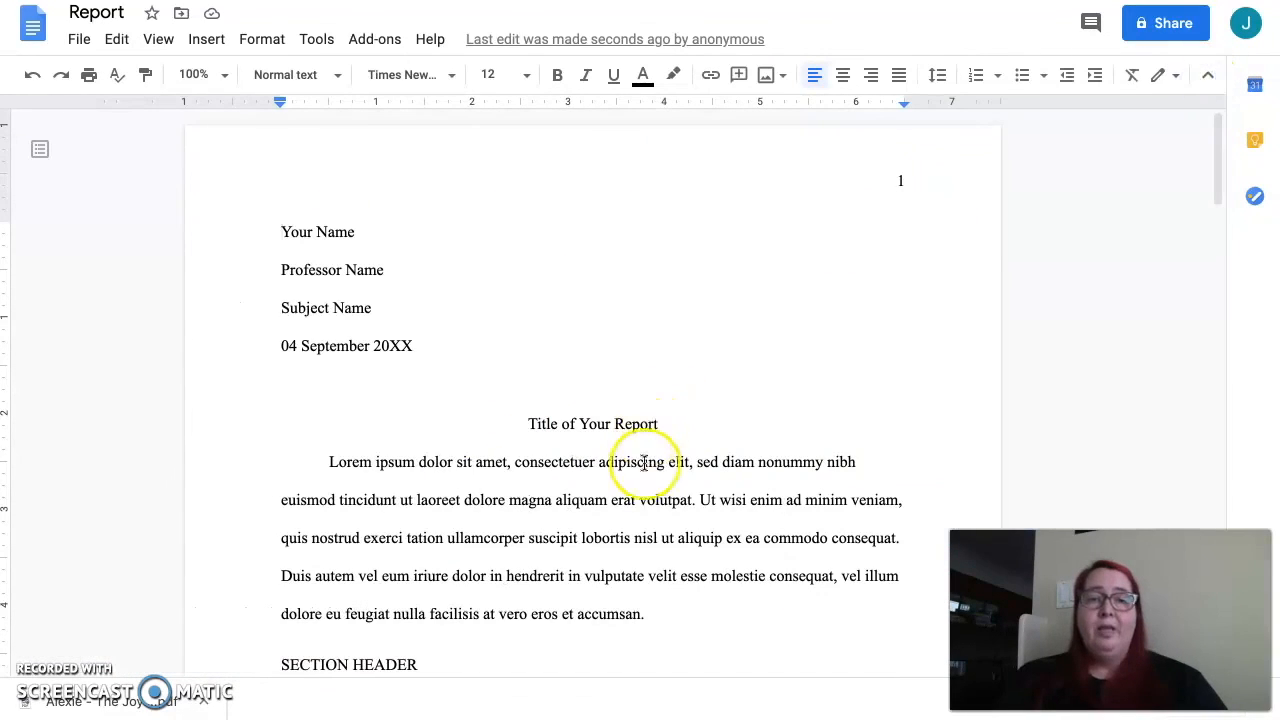
# Examine the MLA report template's sample pages through to the Works Cited heading and entries on the last page.
pyautogui.scroll(-10, 644, 470)
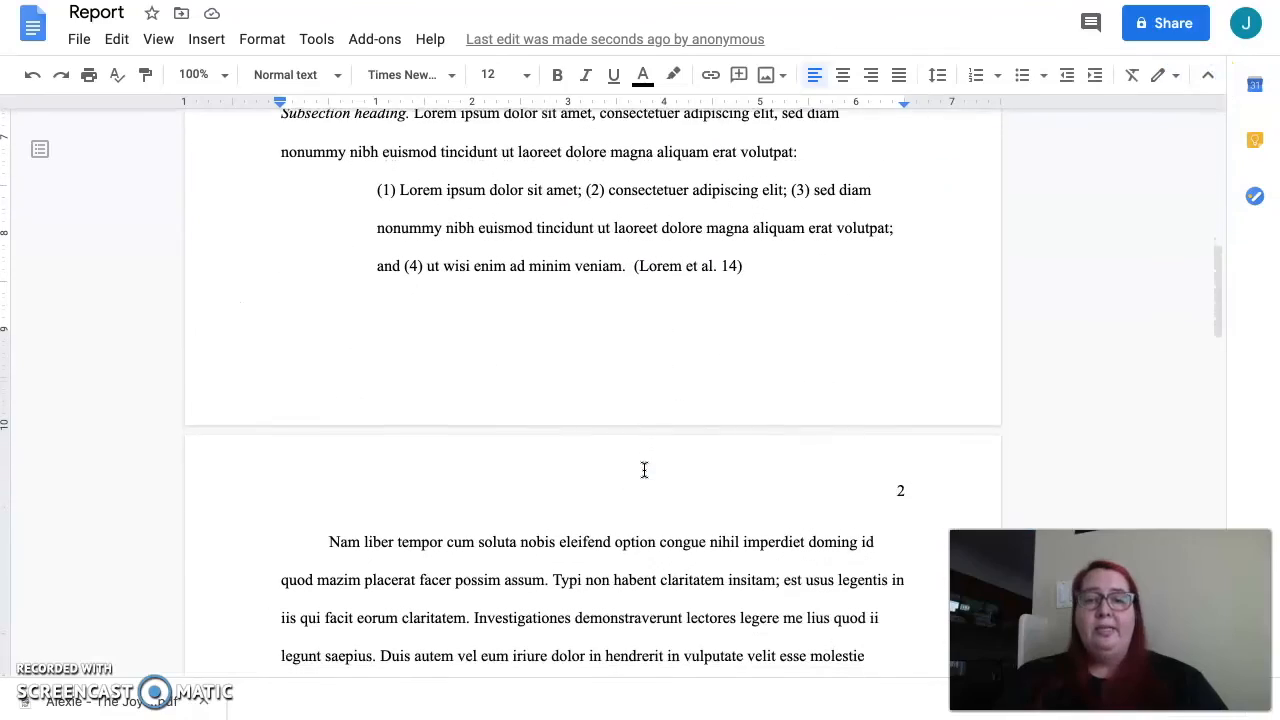
pyautogui.scroll(1, 644, 470)
pyautogui.scroll(-14, 644, 470)
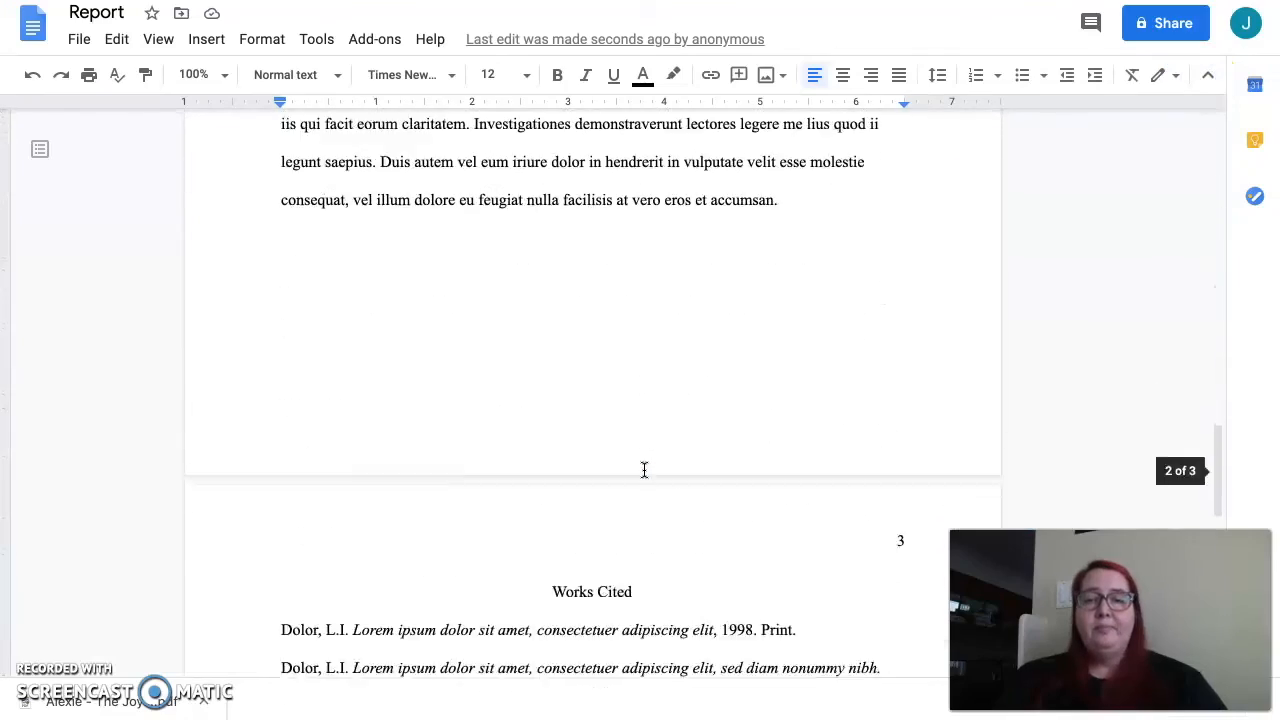
pyautogui.scroll(-2, 644, 470)
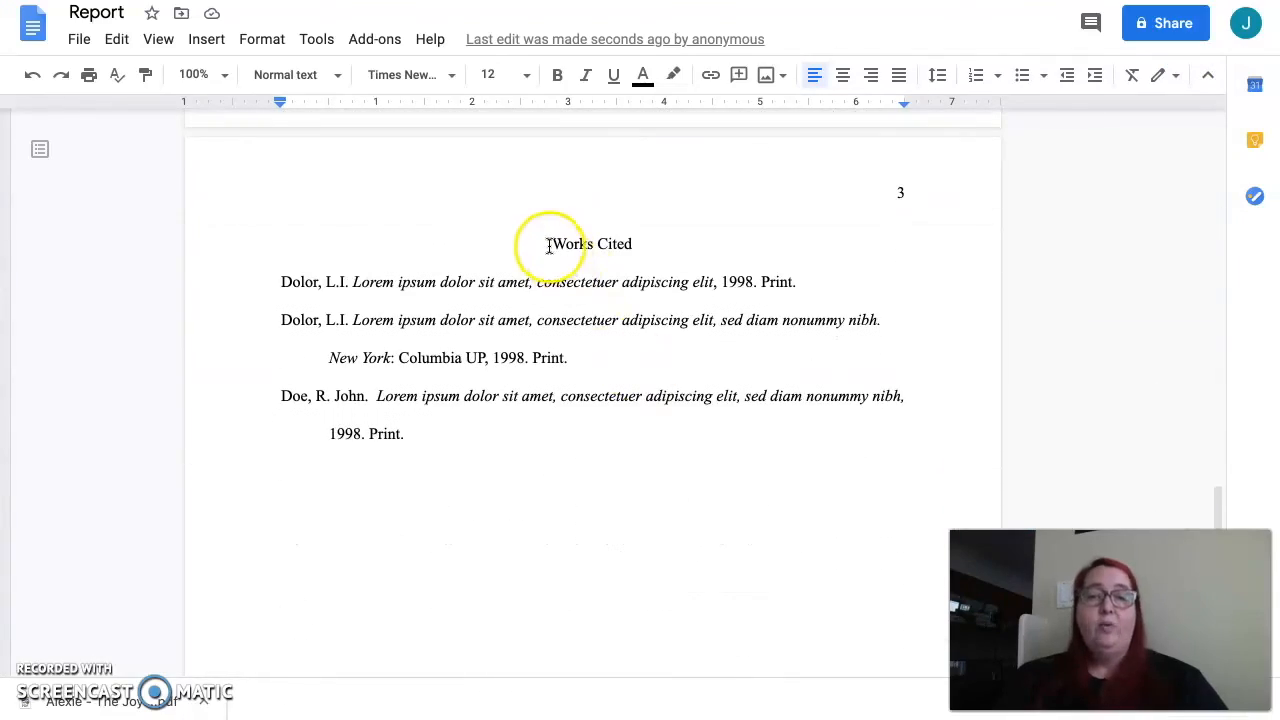
pyautogui.click(643, 247)
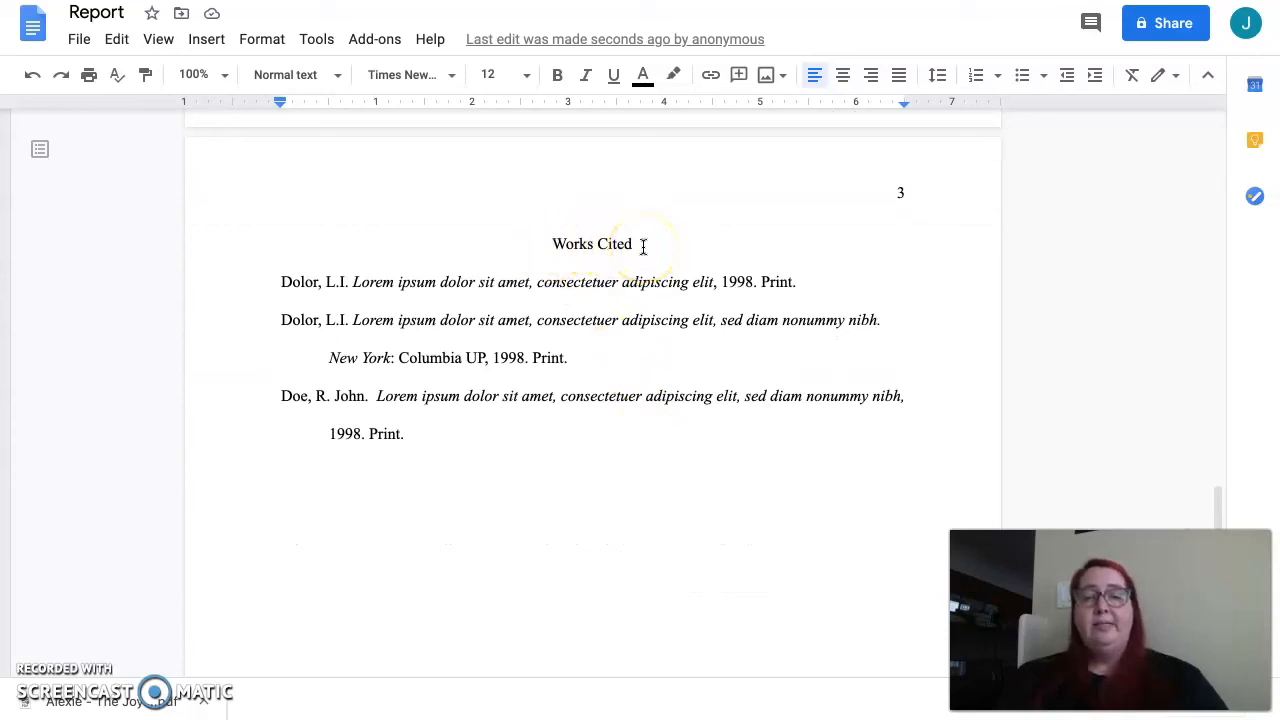